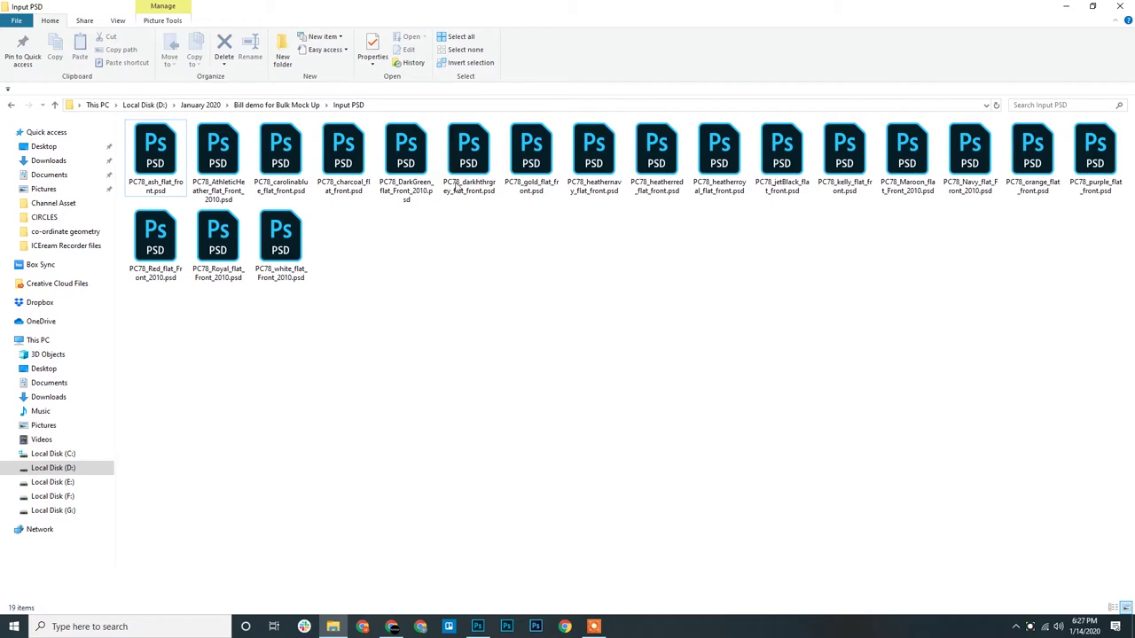
Go up to Bill demo for Bulk Mock Up, open Input PSD and select PC78_ash_flat_front.psd
click(304, 105)
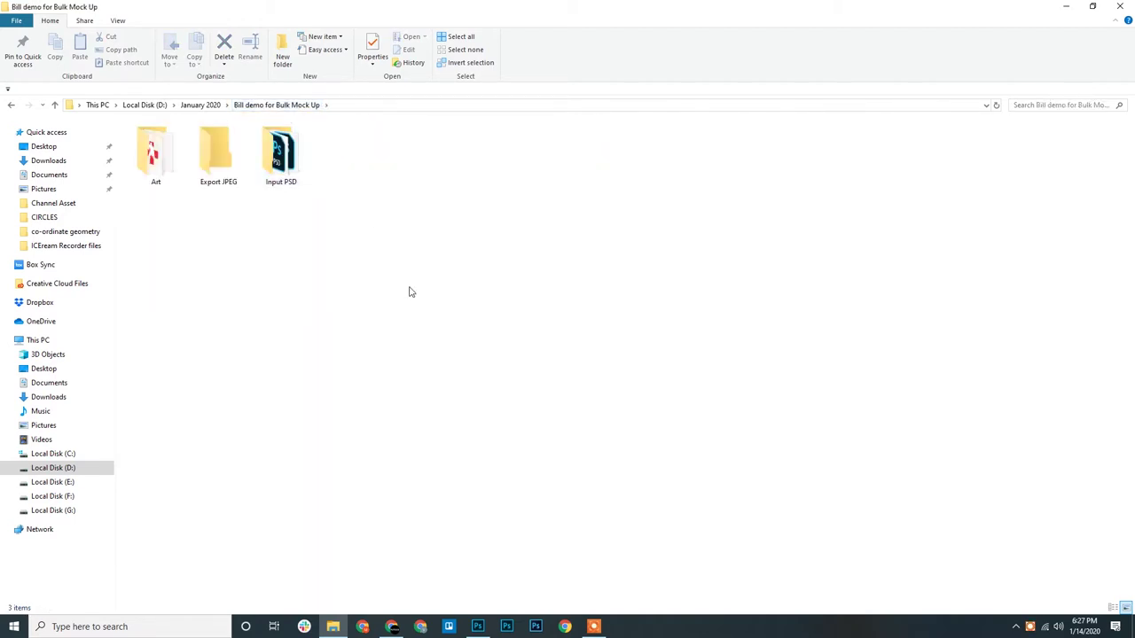
double_click(288, 173)
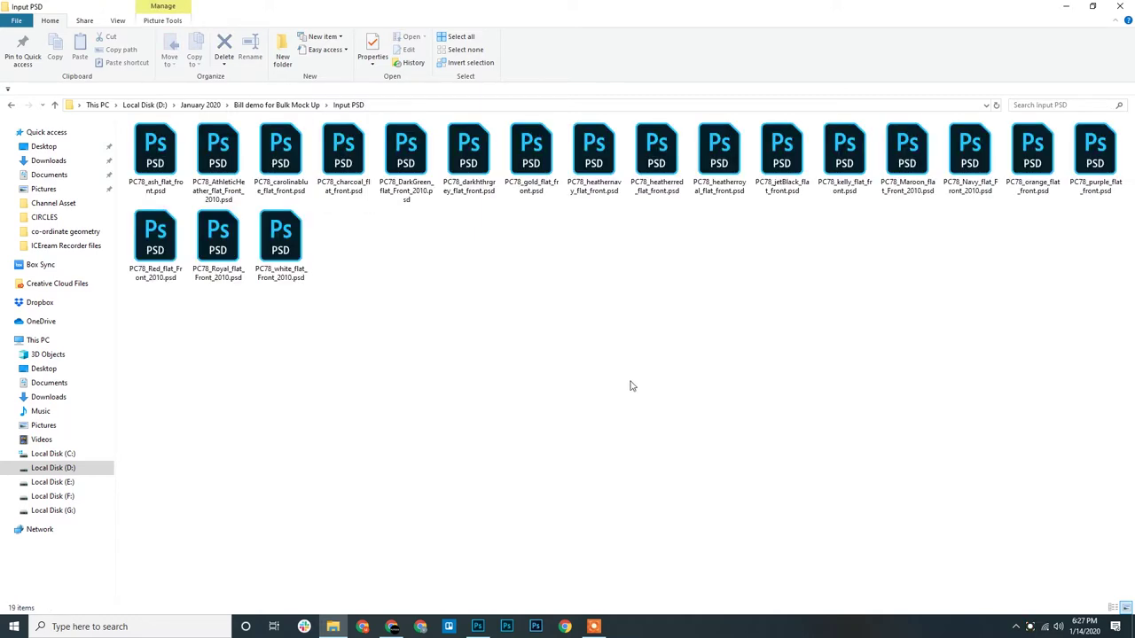
ctrl+scroll(629, 385, up, 1)
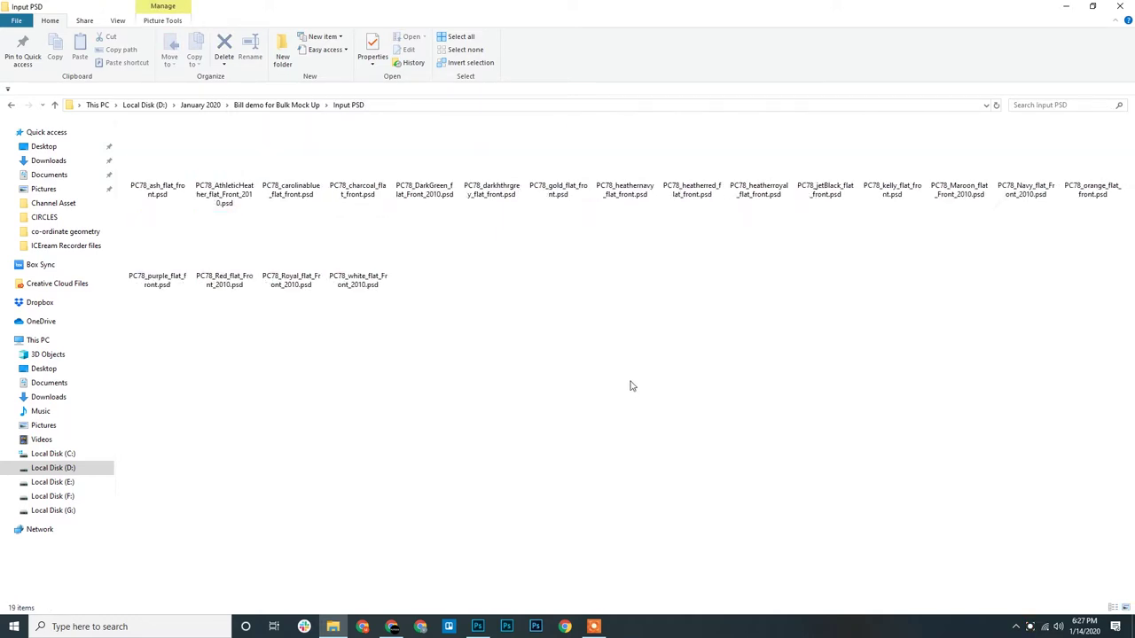
click(161, 159)
Open PC78_ash_flat_front.psd in Photoshop, widen the layers panel, and return to File Explorer
drag(259, 237, 476, 631)
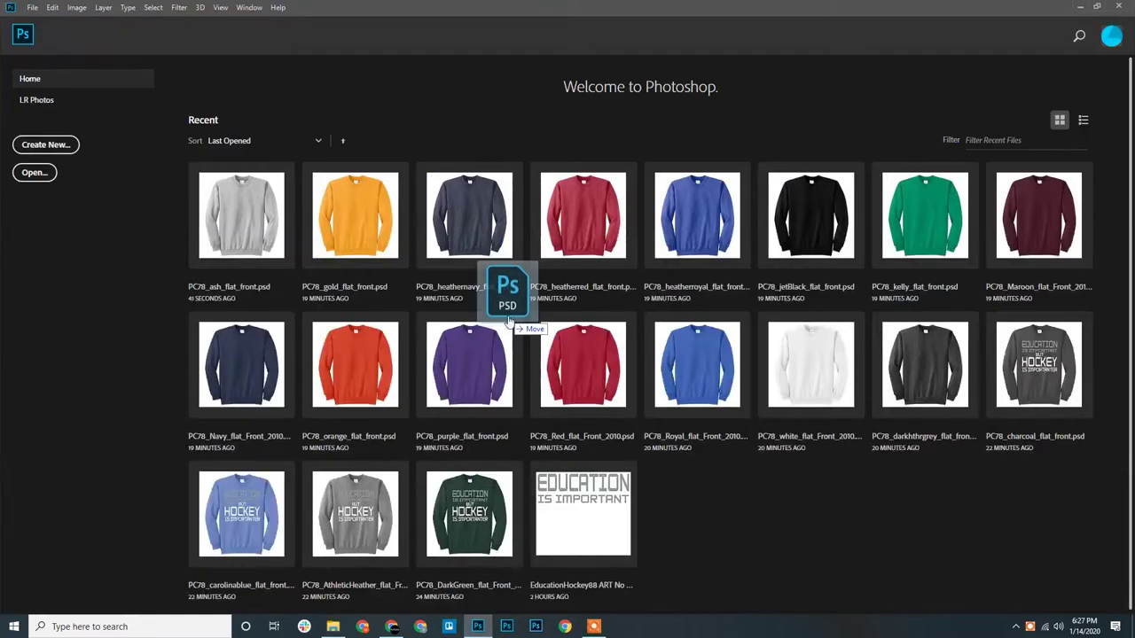
drag(476, 631, 512, 322)
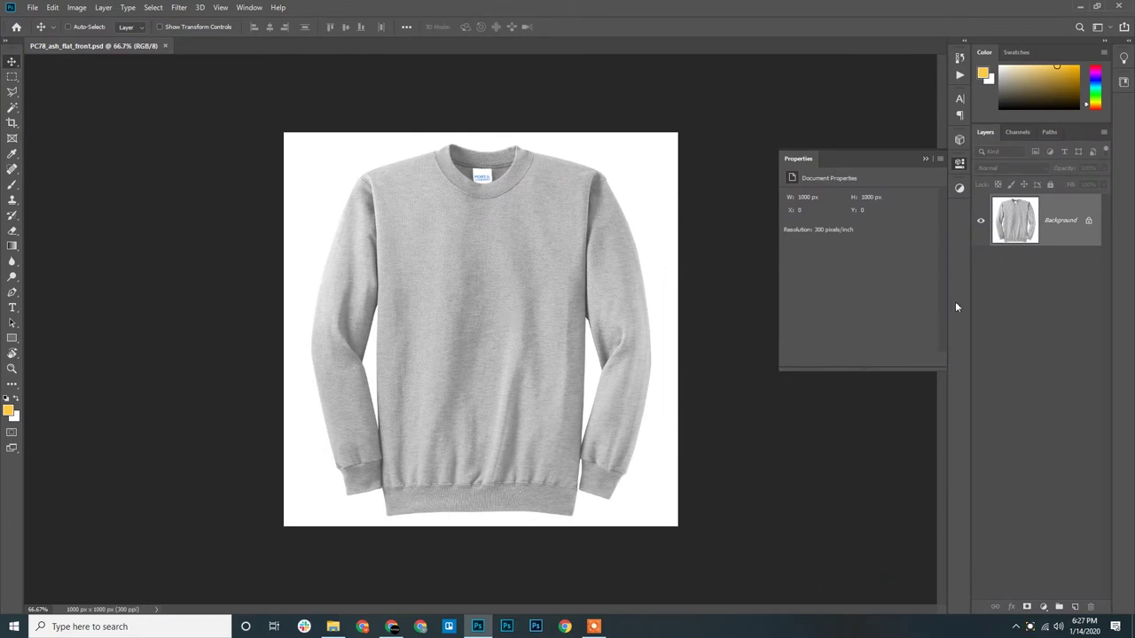
drag(966, 298, 824, 299)
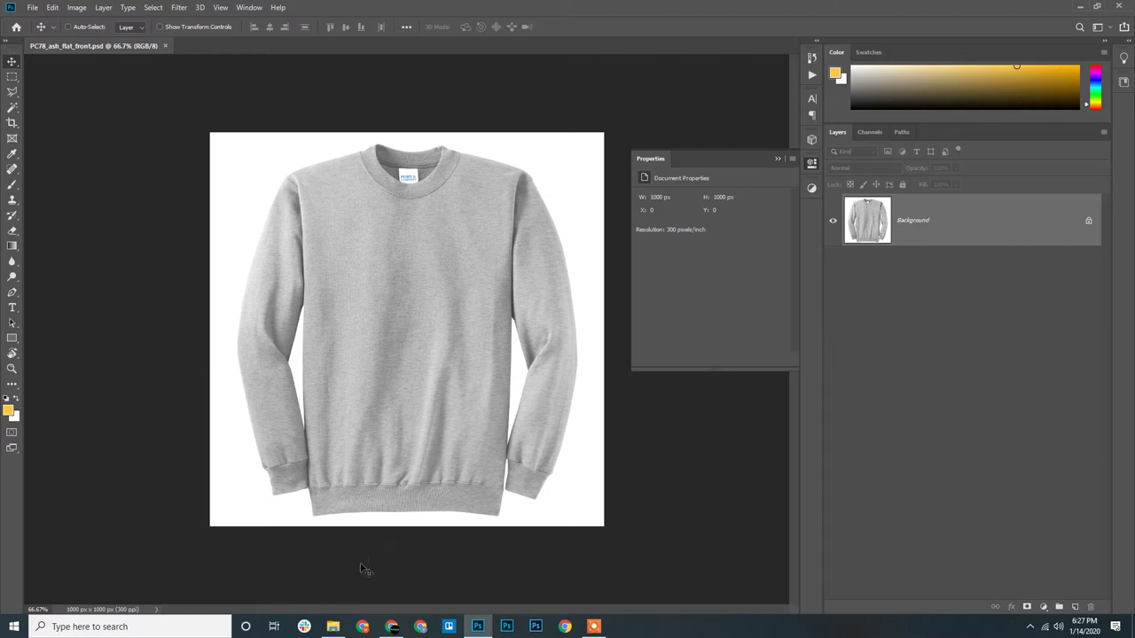
click(343, 622)
Place EducationHockey88 ART No Bkground.png from the Art folder onto the sweatshirt canvas
key(alt+Up)
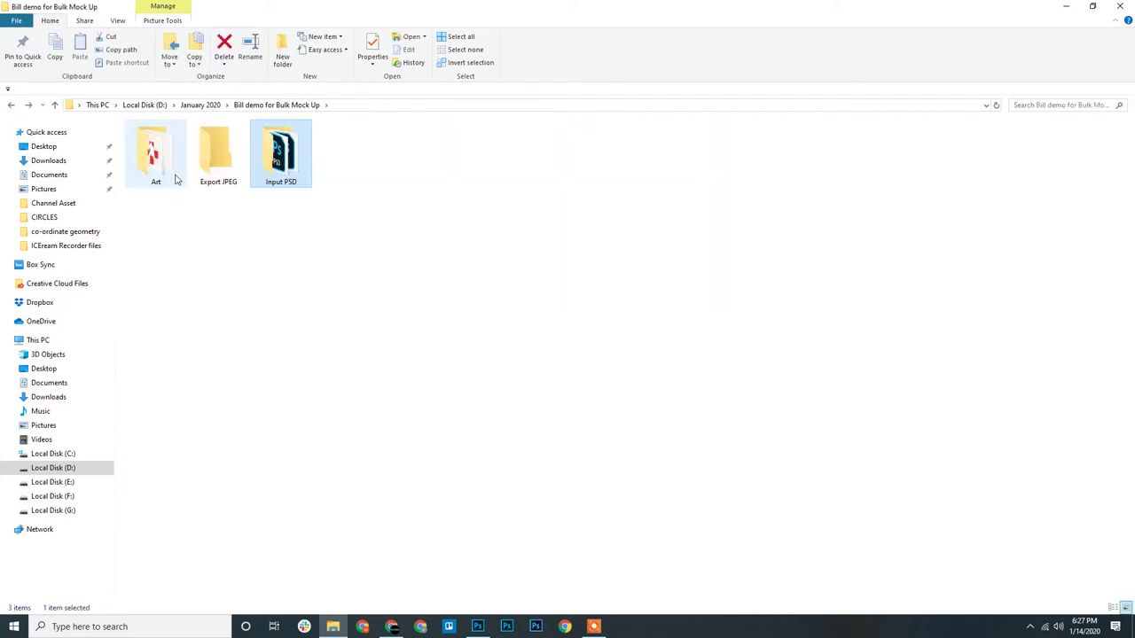
double_click(177, 177)
drag(197, 189, 476, 610)
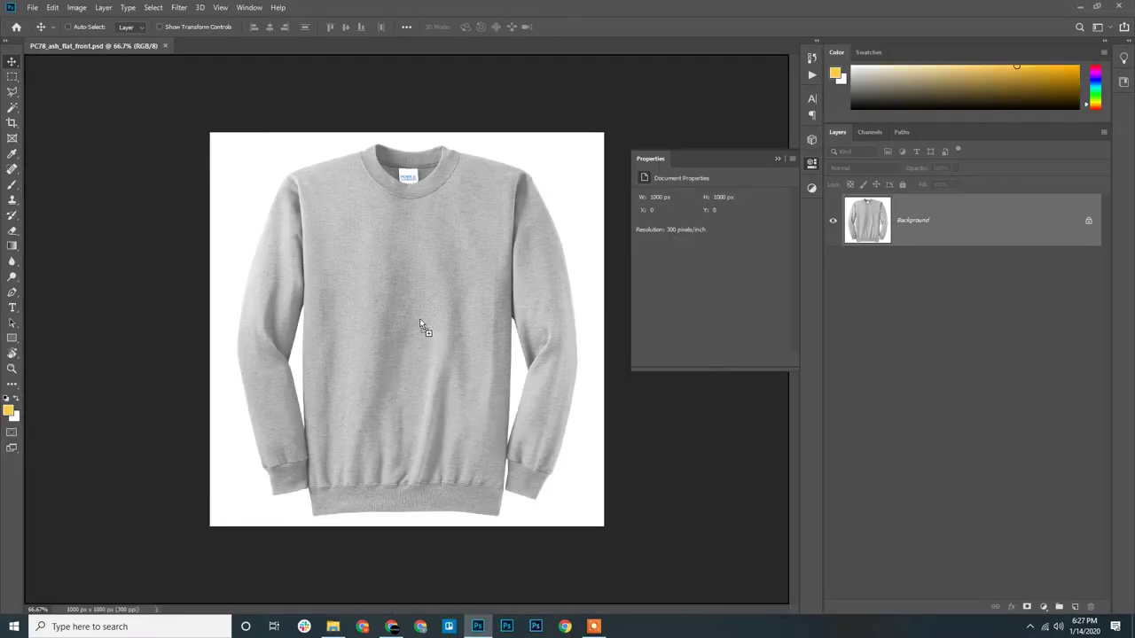
drag(476, 610, 416, 317)
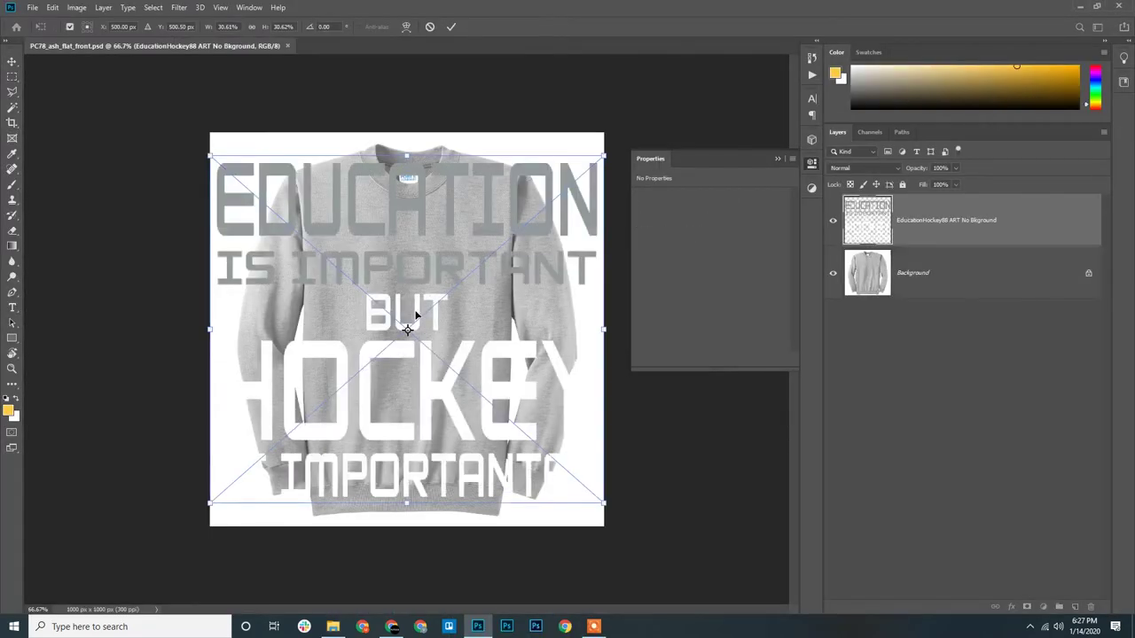
key(Return)
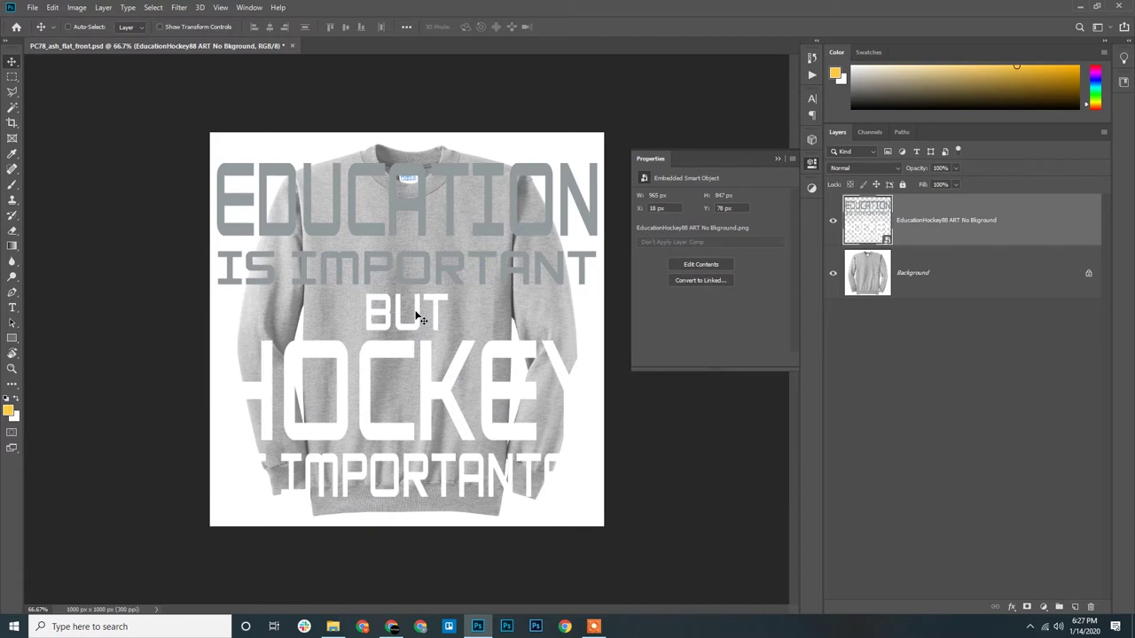
Reselect the hockey artwork layer and start a free transform on it
click(917, 282)
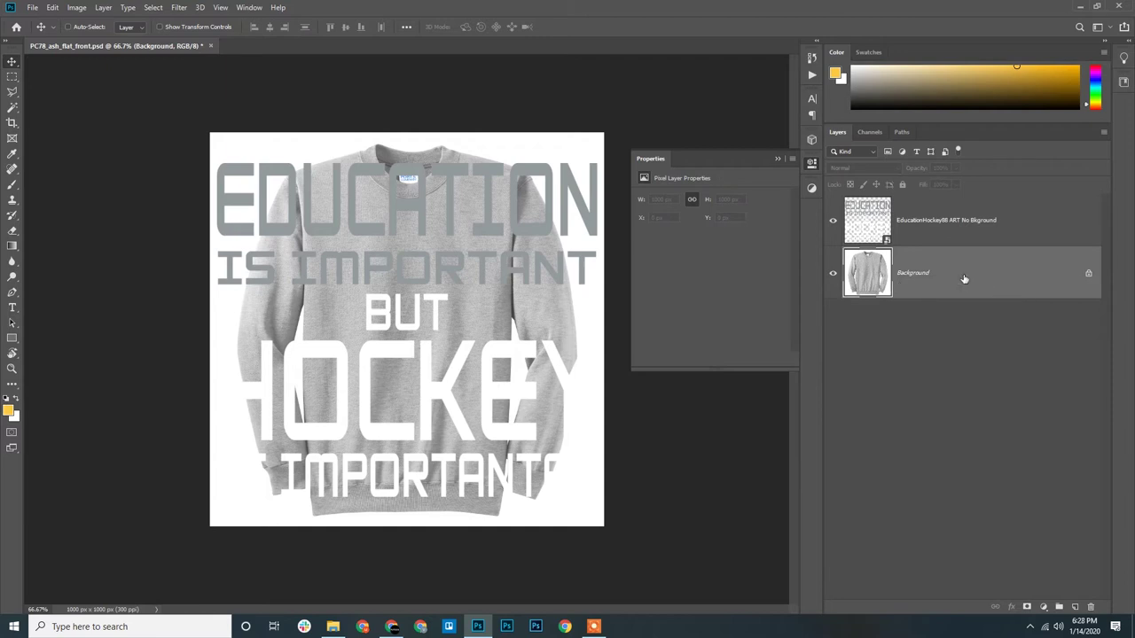
click(965, 228)
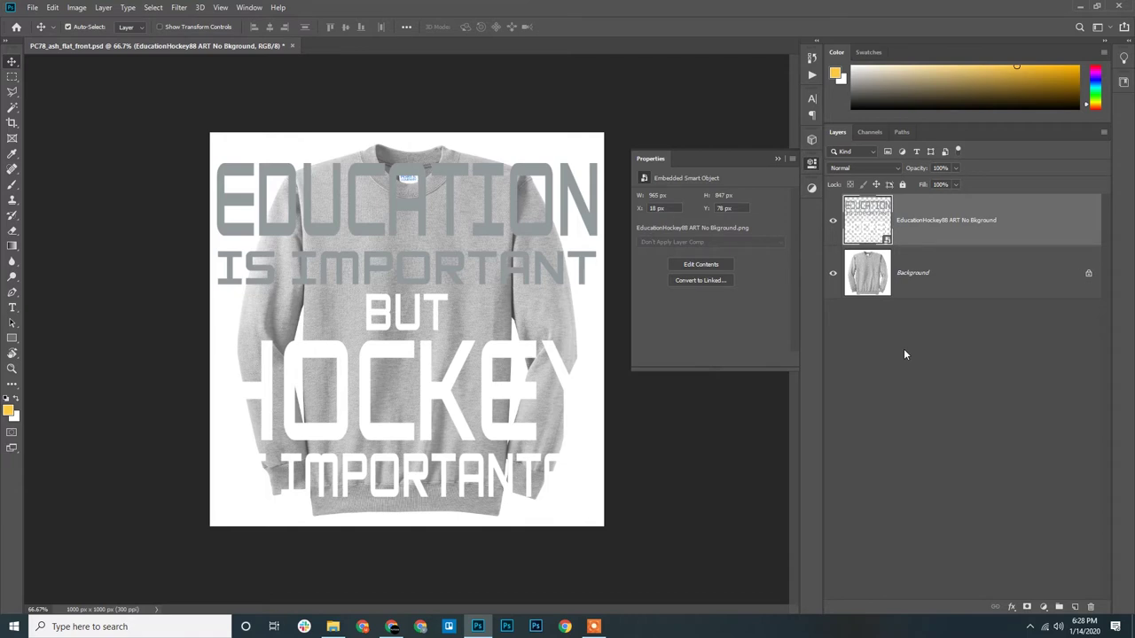
key(ctrl+t)
Scale the hockey artwork to 423 by 371 px and centre it on the chest
drag(410, 152, 412, 251)
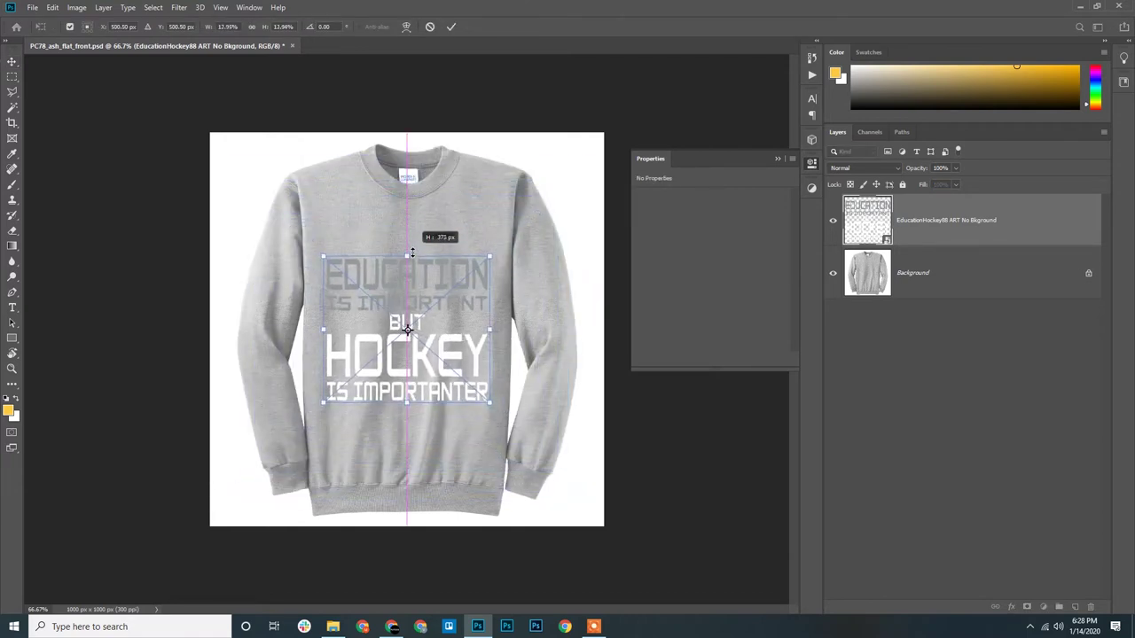
drag(426, 323, 425, 274)
drag(408, 356, 409, 362)
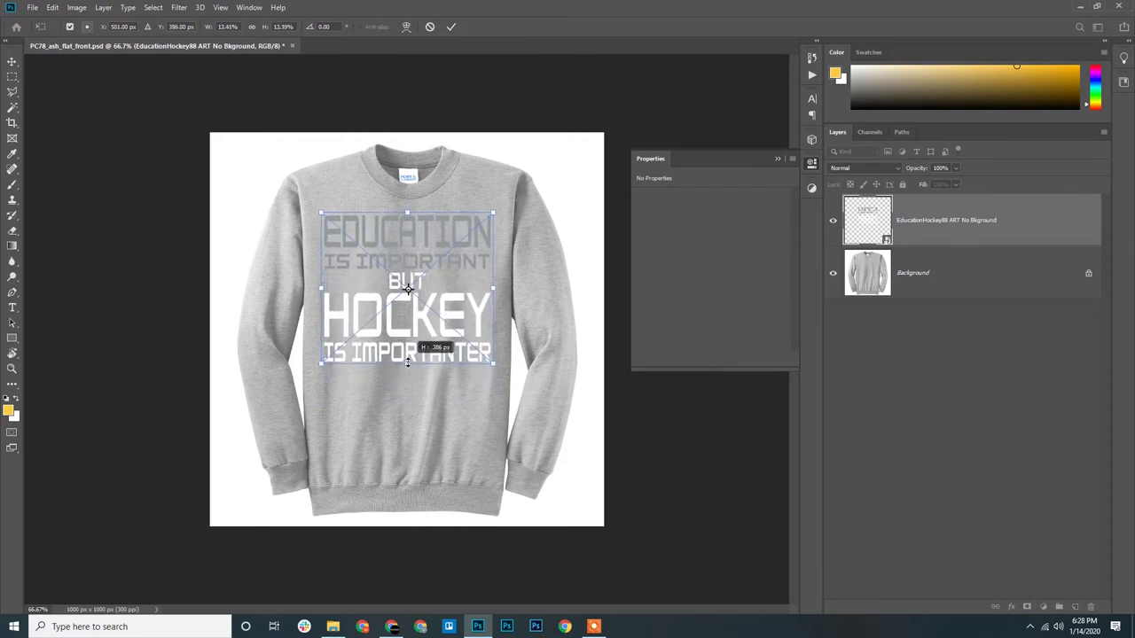
key(Return)
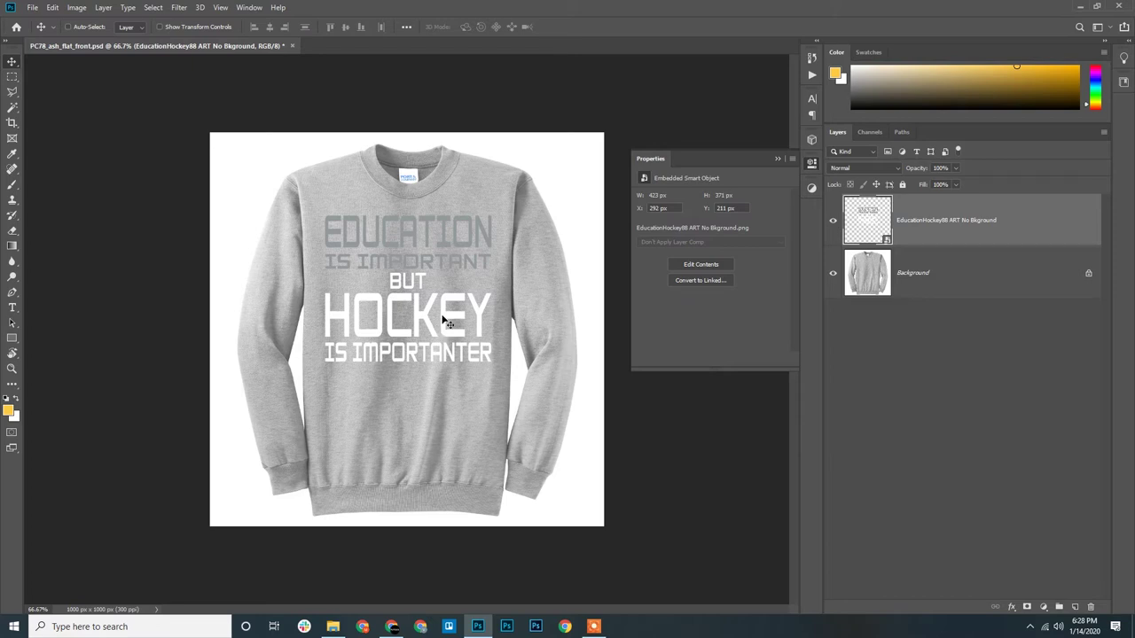
click(935, 285)
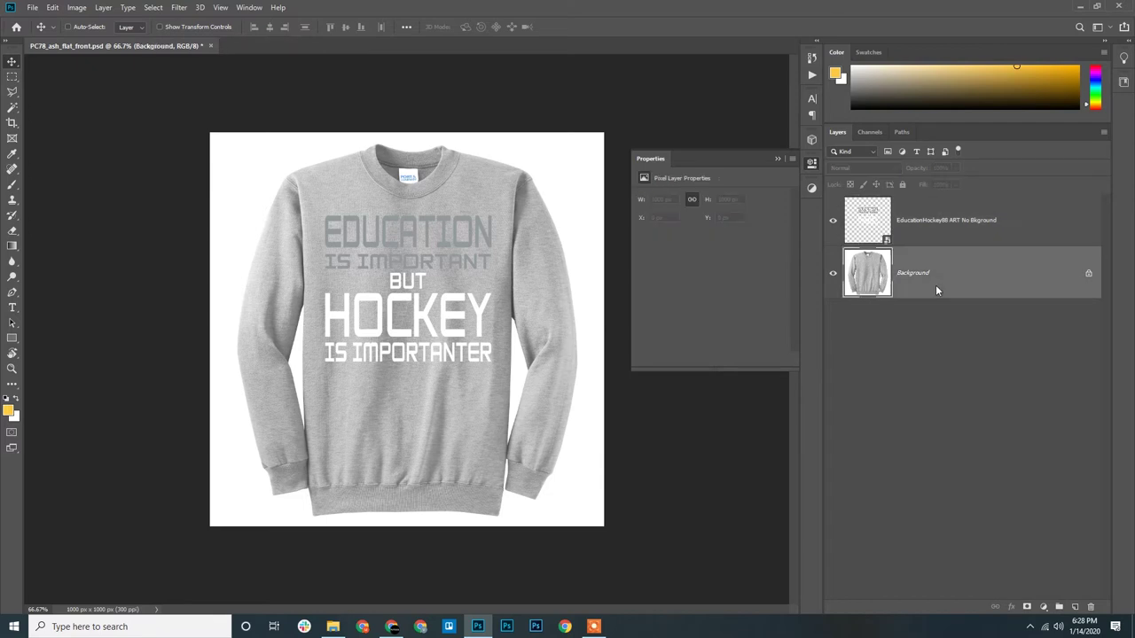
Save the ash mockup with the hockey layer and close the document
click(944, 228)
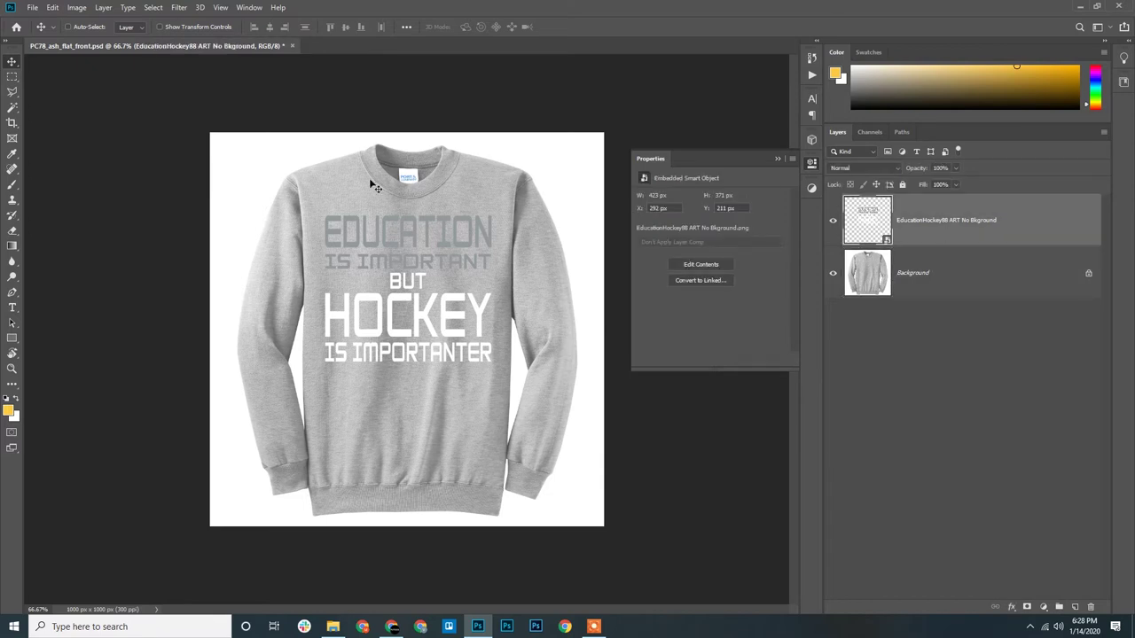
click(32, 8)
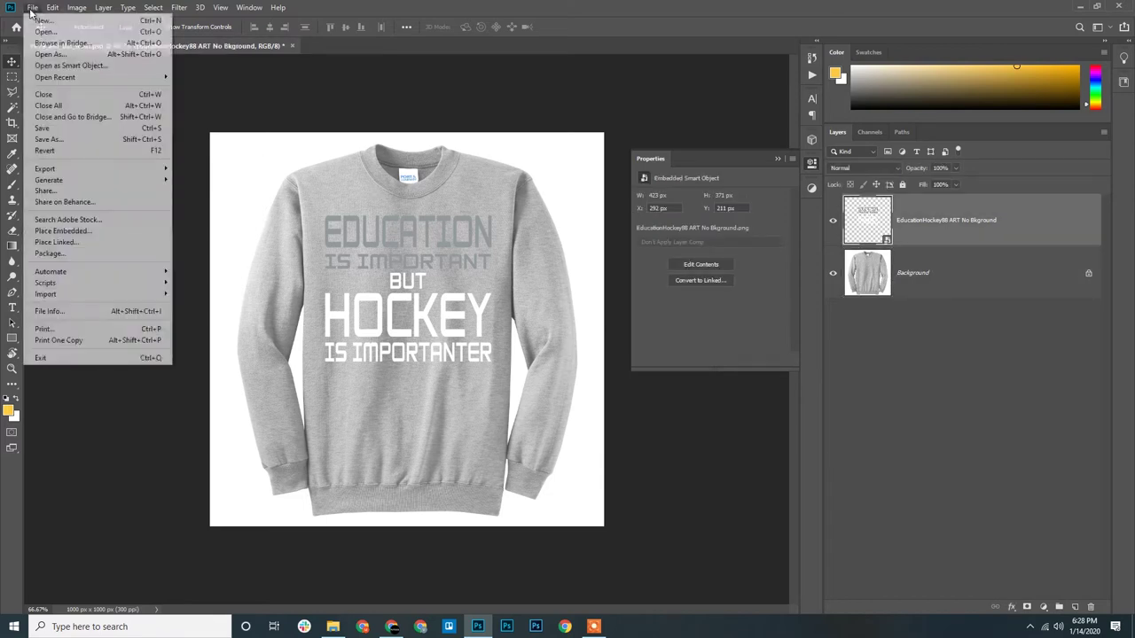
click(61, 130)
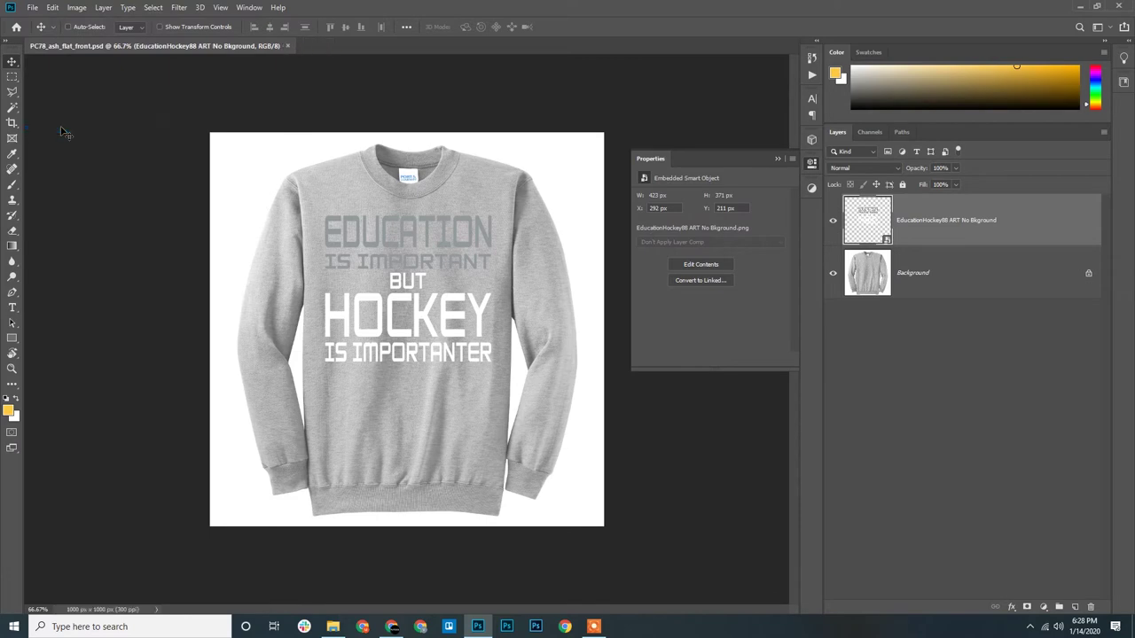
click(286, 45)
Reopen PC78_ash_flat_front.psd from Input PSD and select its Background layer
click(333, 627)
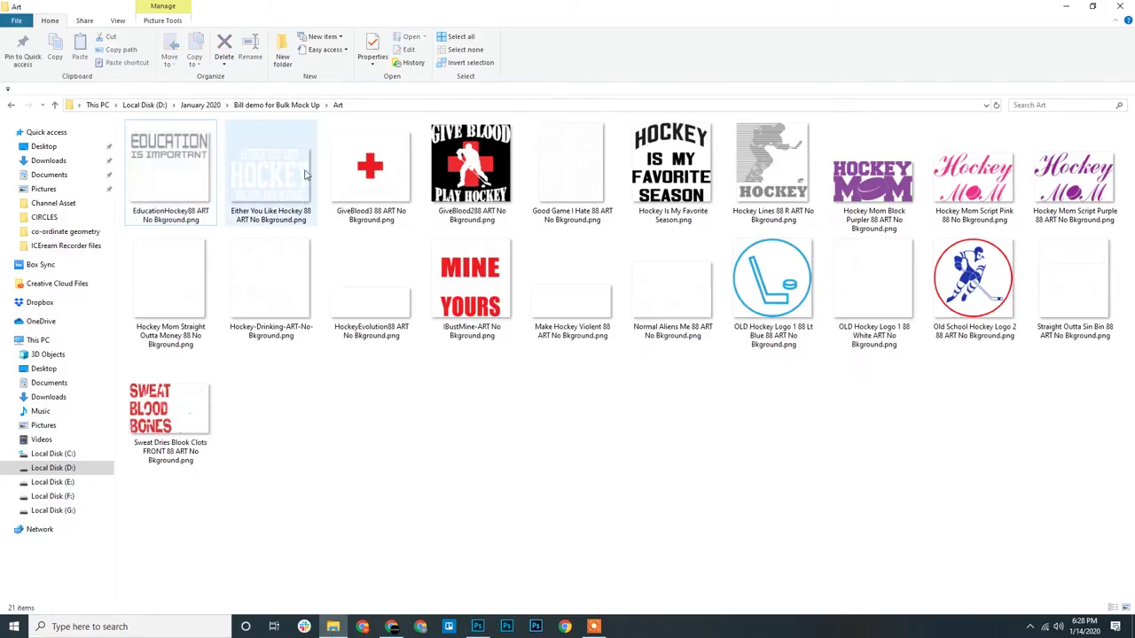
click(293, 105)
double_click(257, 157)
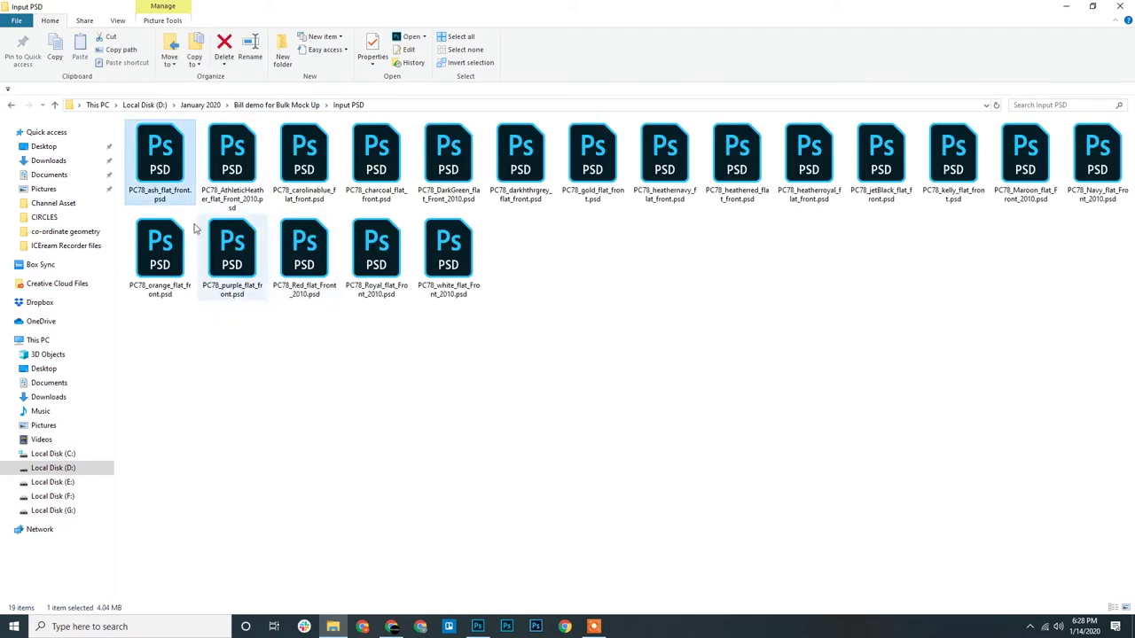
mouse_move(175, 170)
mouse_down()
mouse_move(476, 629)
mouse_move(478, 319)
mouse_up()
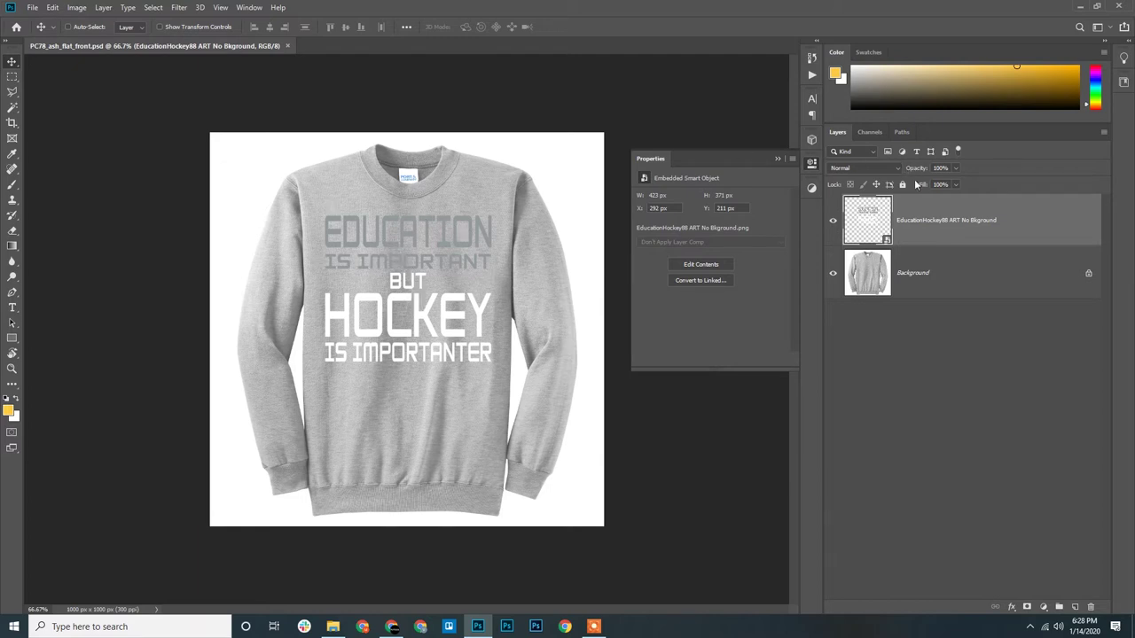
click(941, 292)
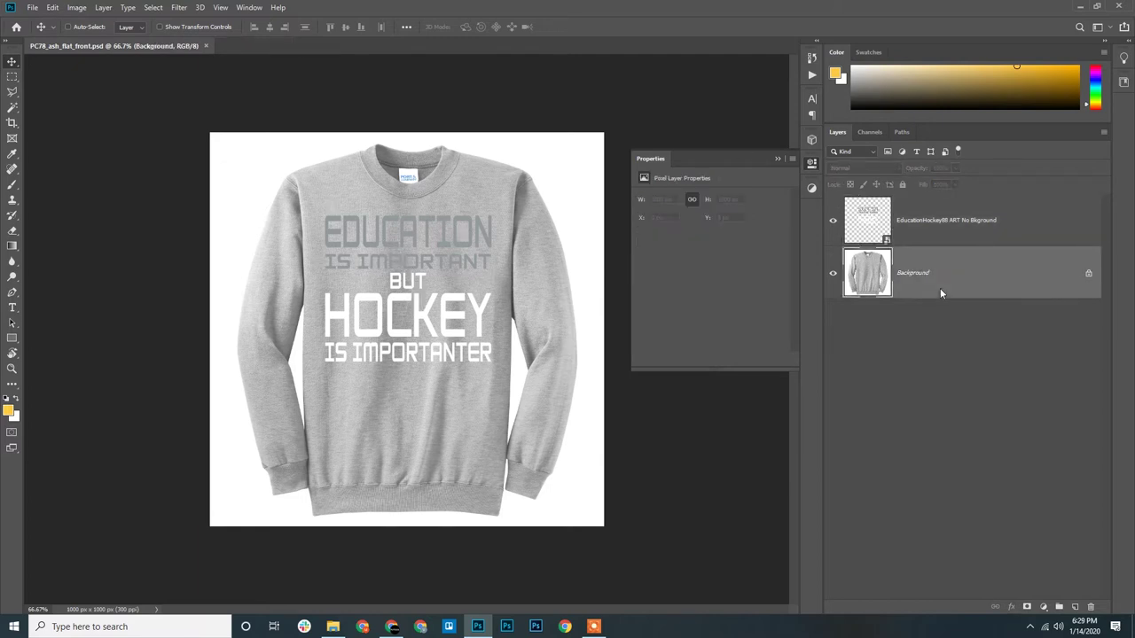
Close the ash document and open the 18 PSDs from AthleticHeather through white in Photoshop
click(208, 46)
click(333, 627)
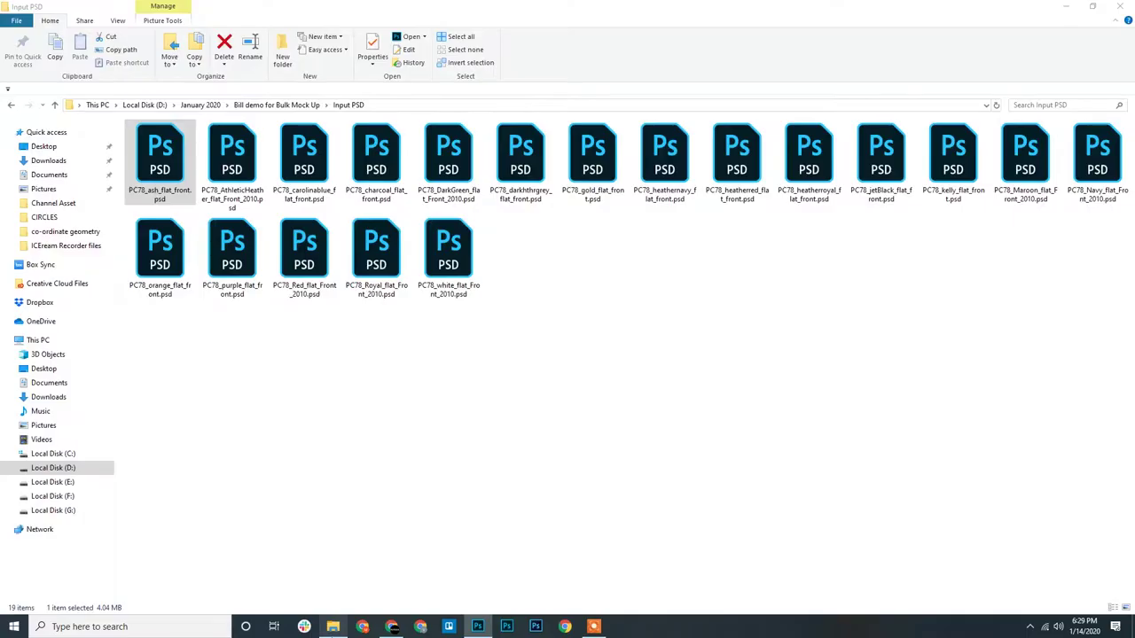
click(246, 156)
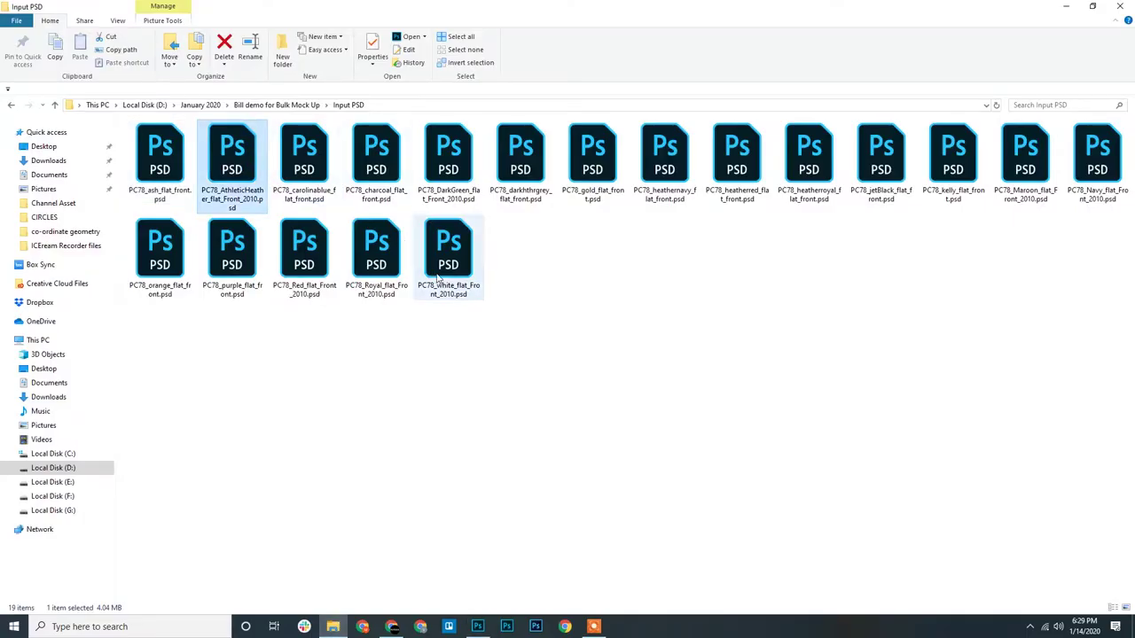
shift+click(407, 240)
mouse_move(252, 181)
mouse_down()
mouse_move(478, 631)
mouse_move(461, 276)
mouse_up()
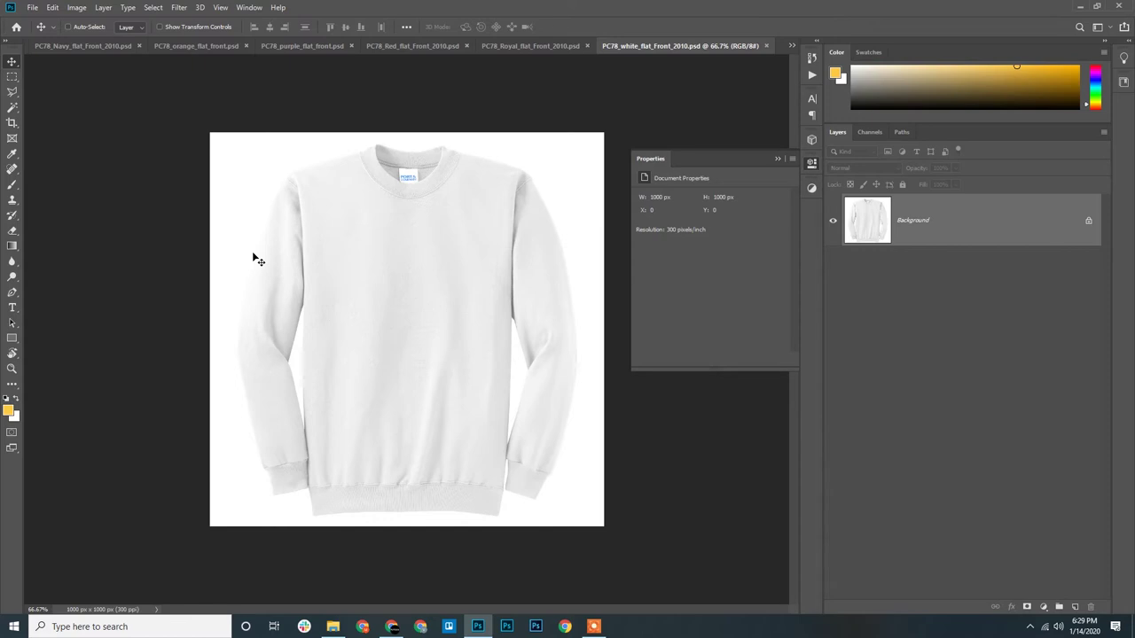
Close the AthleticHeather document and switch to the carolinablue sweatshirt
click(791, 46)
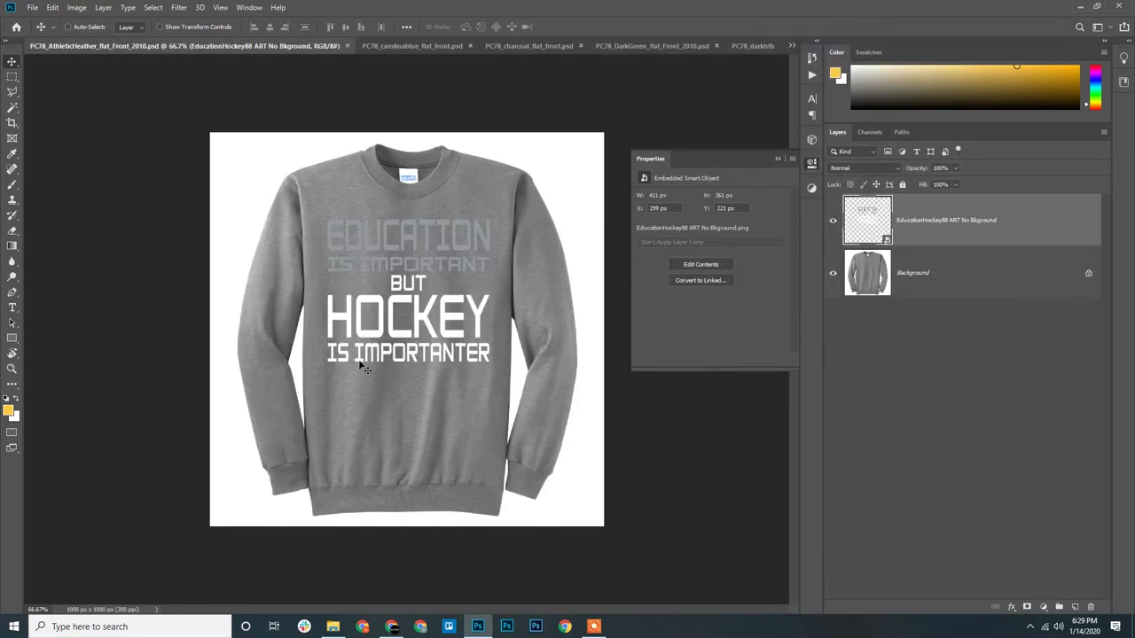
click(346, 46)
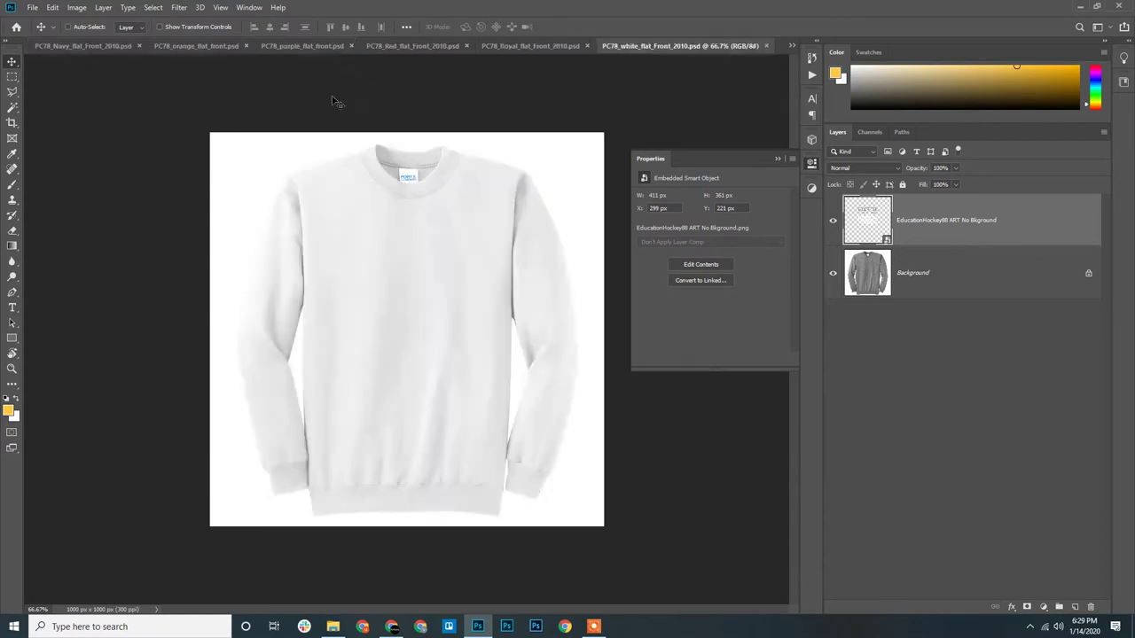
click(791, 46)
click(805, 51)
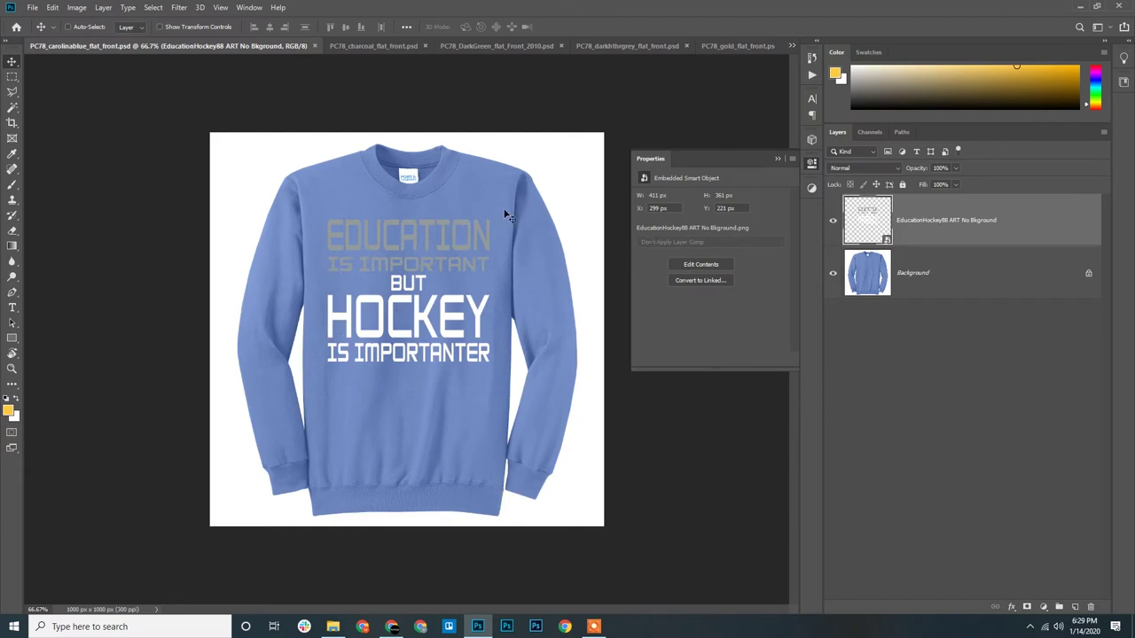
Look through the DarkGreen, dark heather grey and gold sweatshirt documents
click(397, 48)
click(473, 46)
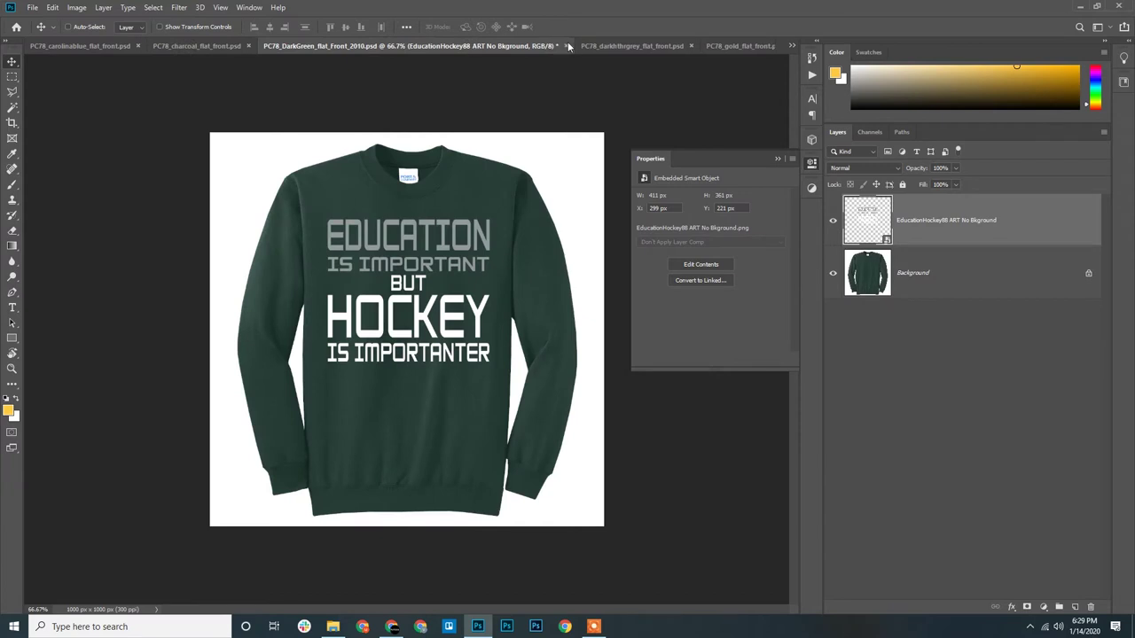
click(627, 46)
click(637, 42)
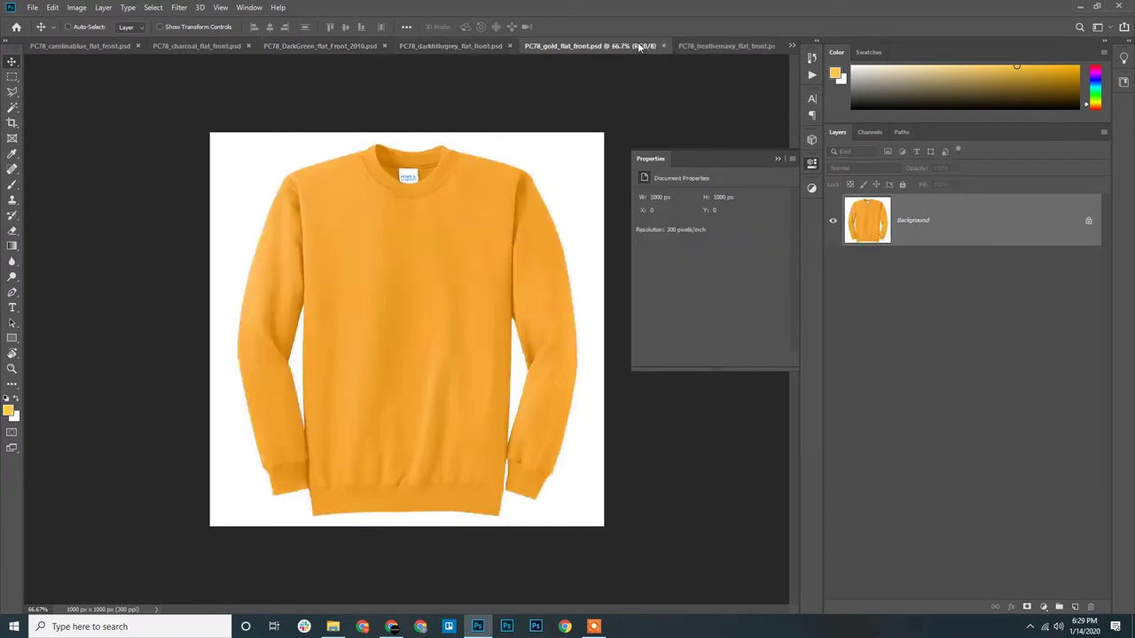
click(486, 45)
click(301, 53)
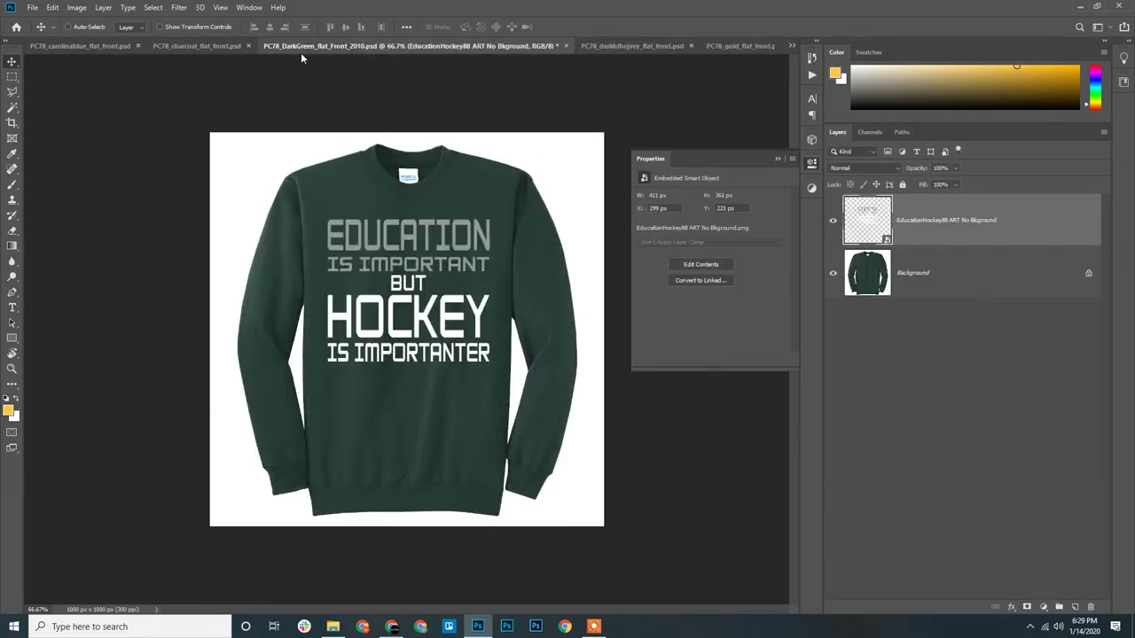
Close the DarkGreen, charcoal and carolina blue mockups without saving
click(564, 46)
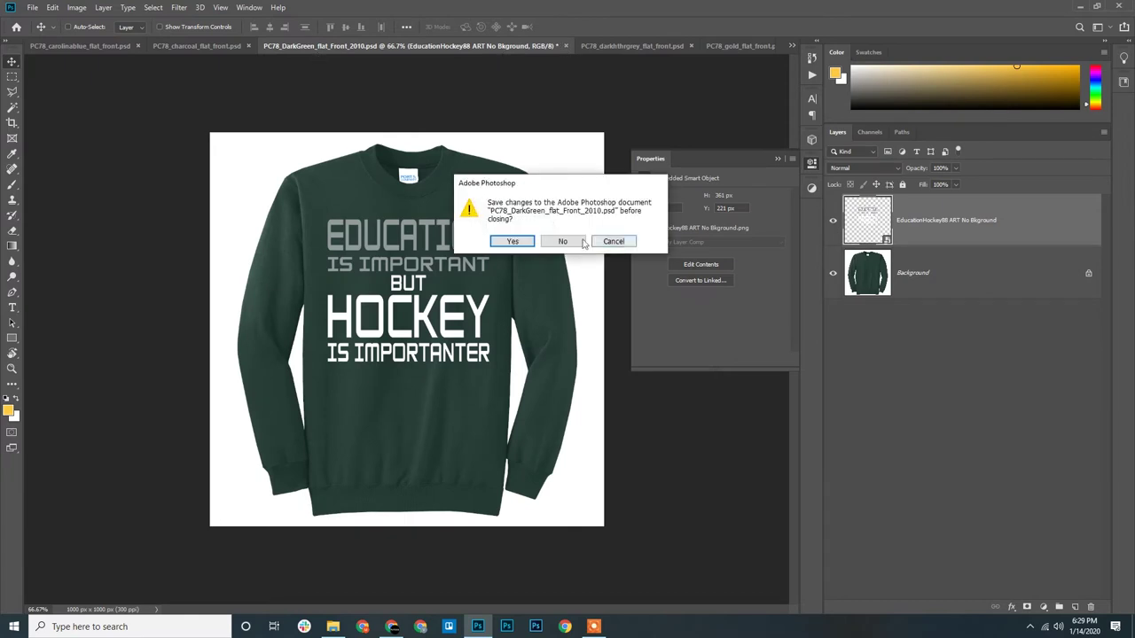
click(562, 241)
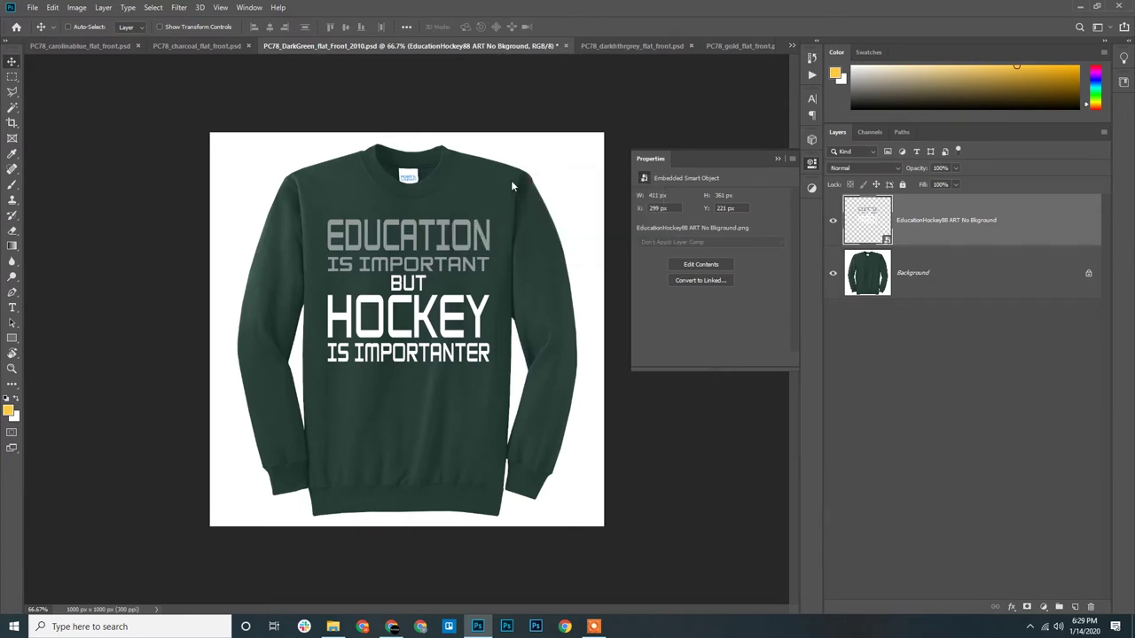
click(213, 49)
click(429, 46)
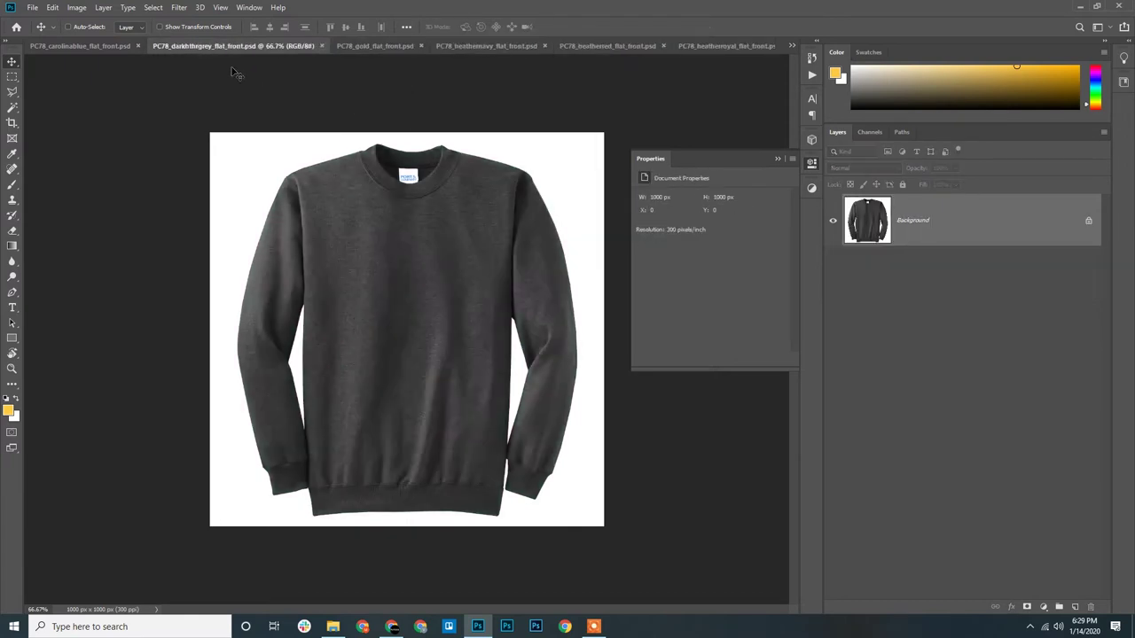
click(78, 46)
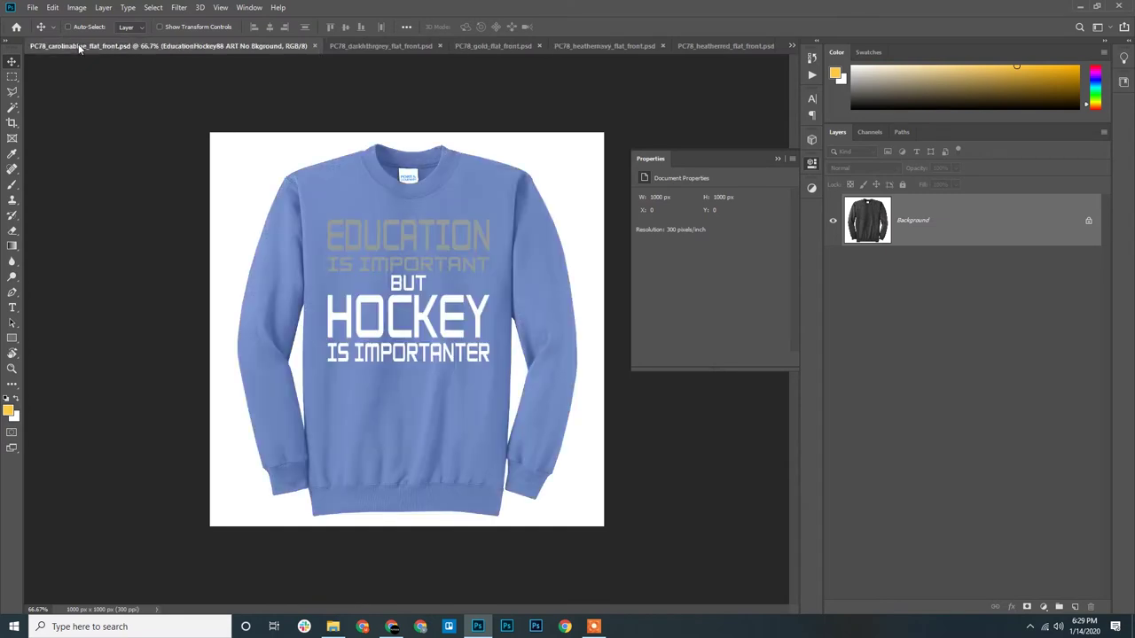
click(315, 46)
Review the gold, heather navy, red, royal and jet black tabs, ending on dark heather grey
click(258, 50)
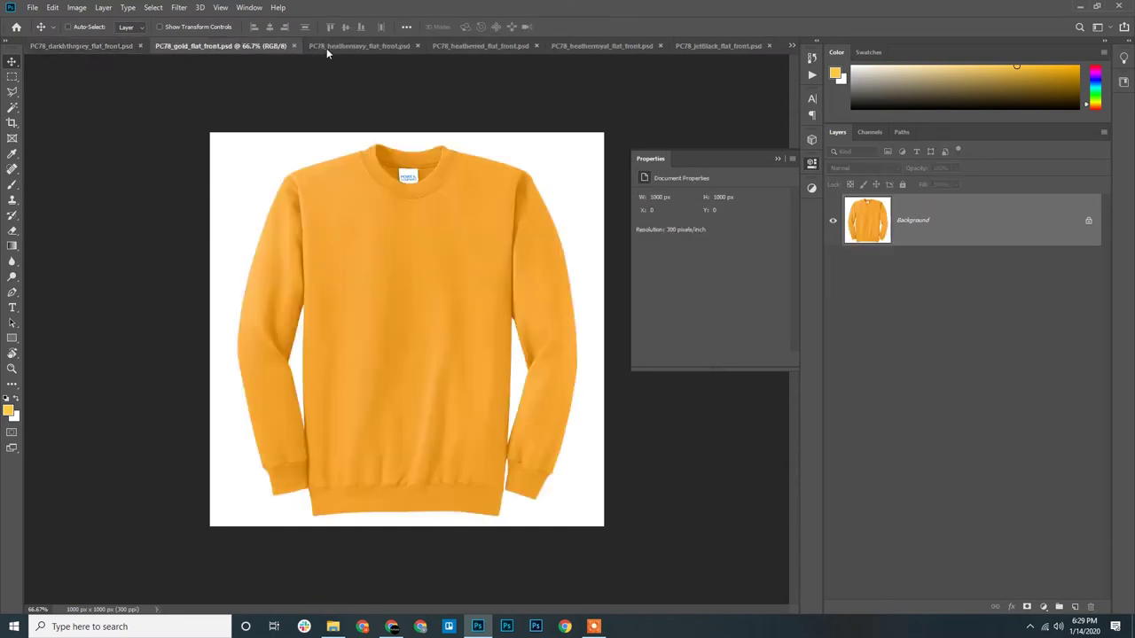
click(363, 46)
click(505, 46)
click(621, 45)
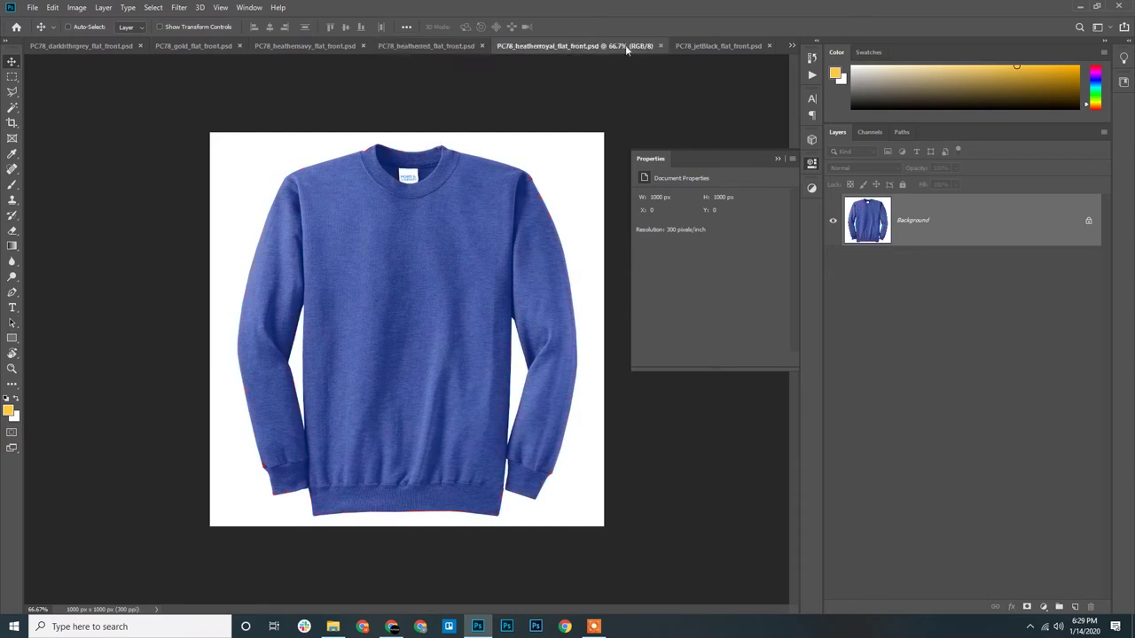
click(716, 47)
click(792, 45)
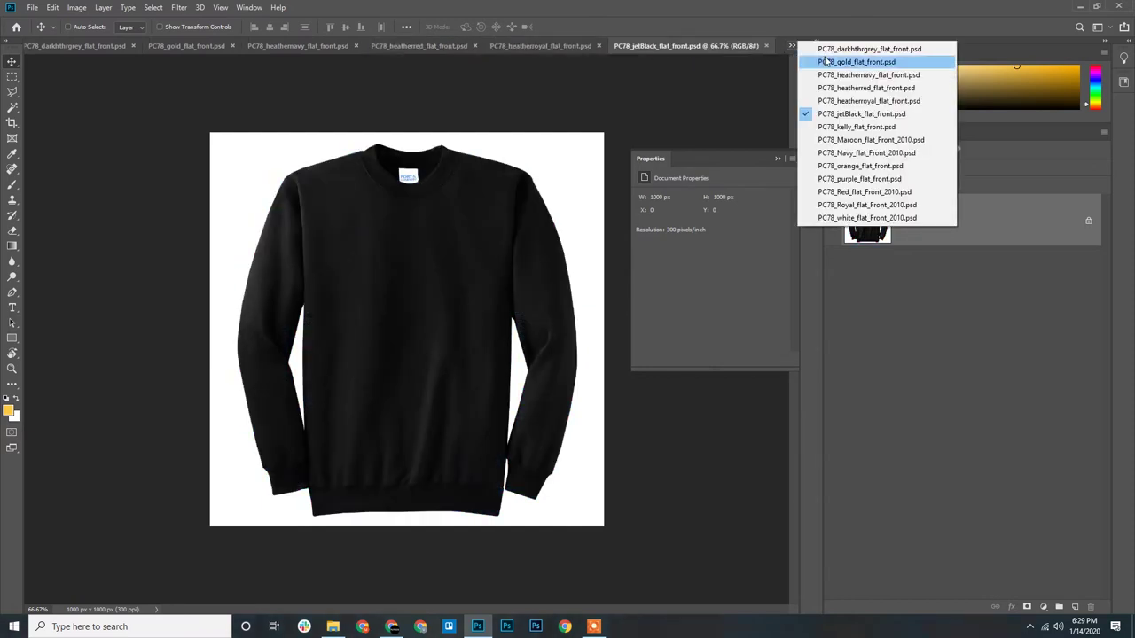
click(837, 49)
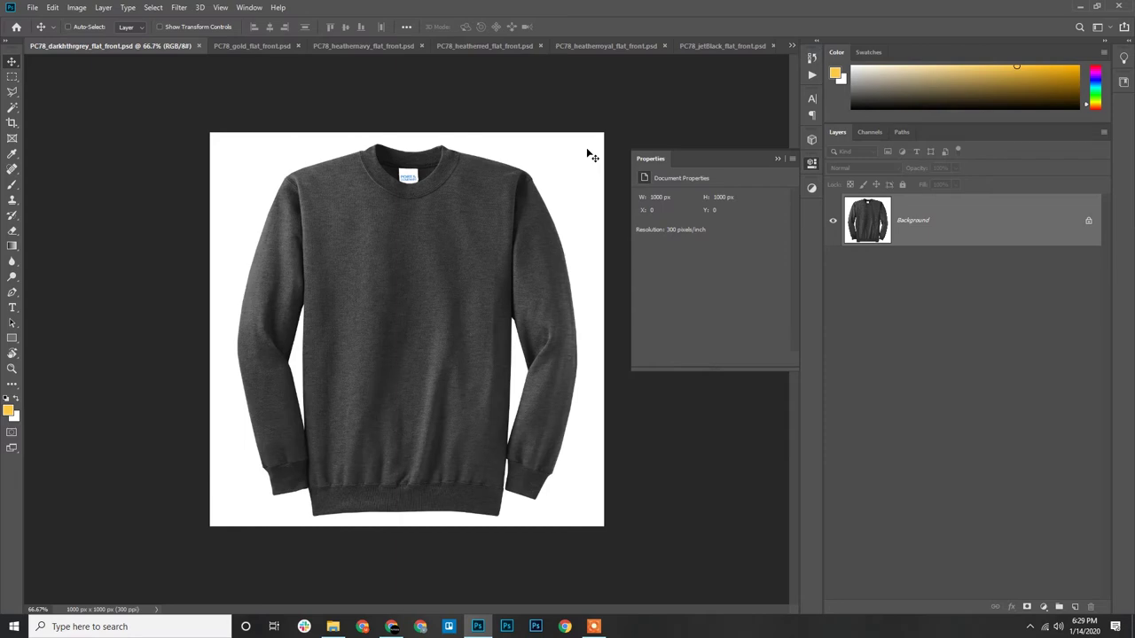
Open the Art folder in Explorer and drag the EducationHockey88 artwork toward Photoshop
click(332, 626)
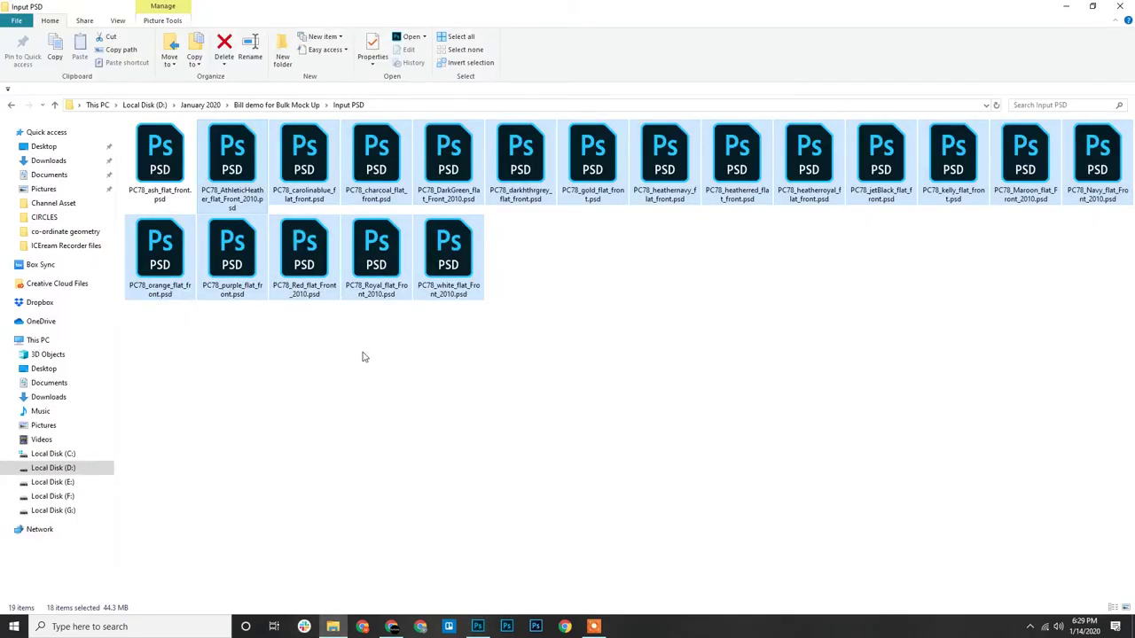
click(301, 107)
click(157, 164)
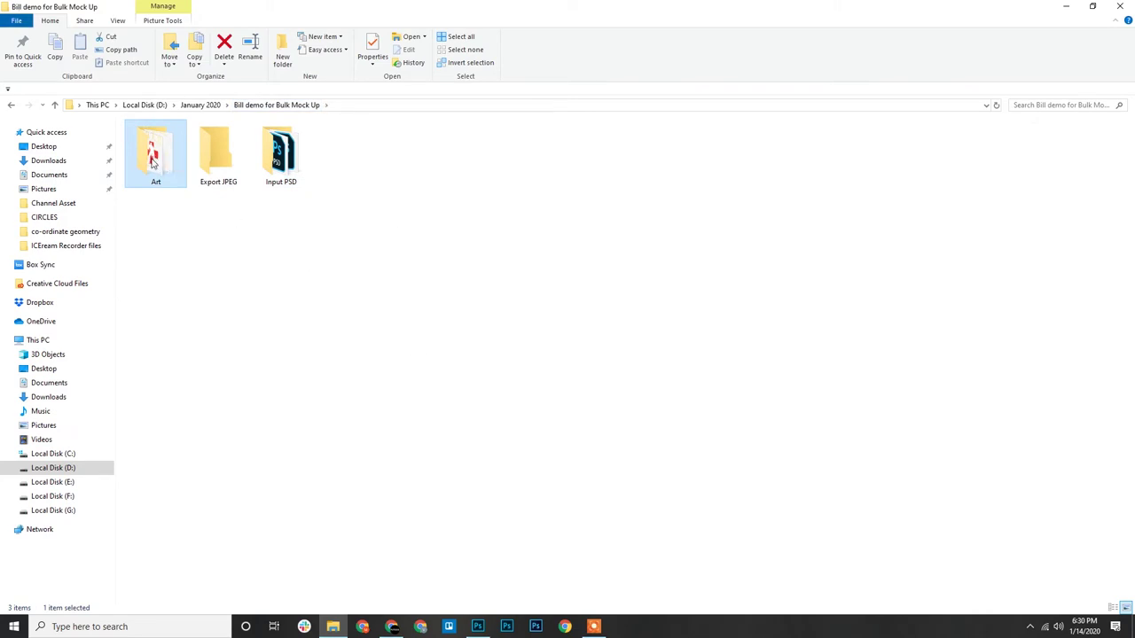
double_click(164, 153)
drag(170, 173, 487, 583)
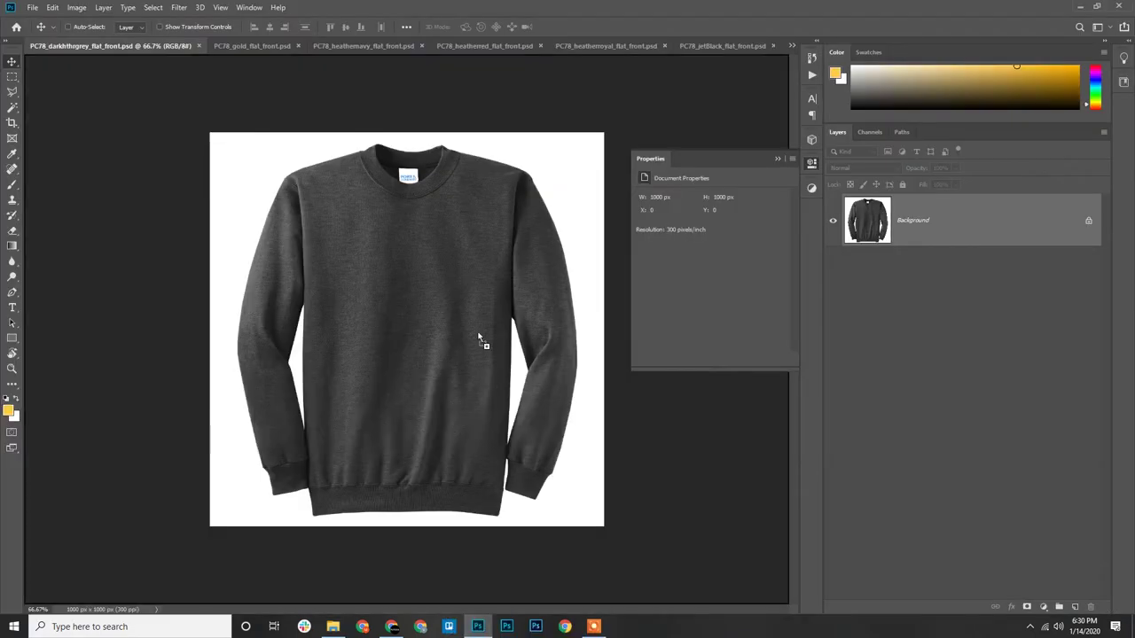
Drop the EducationHockey88 artwork on the dark heather grey sweatshirt and shrink it onto the chest
drag(487, 583, 407, 295)
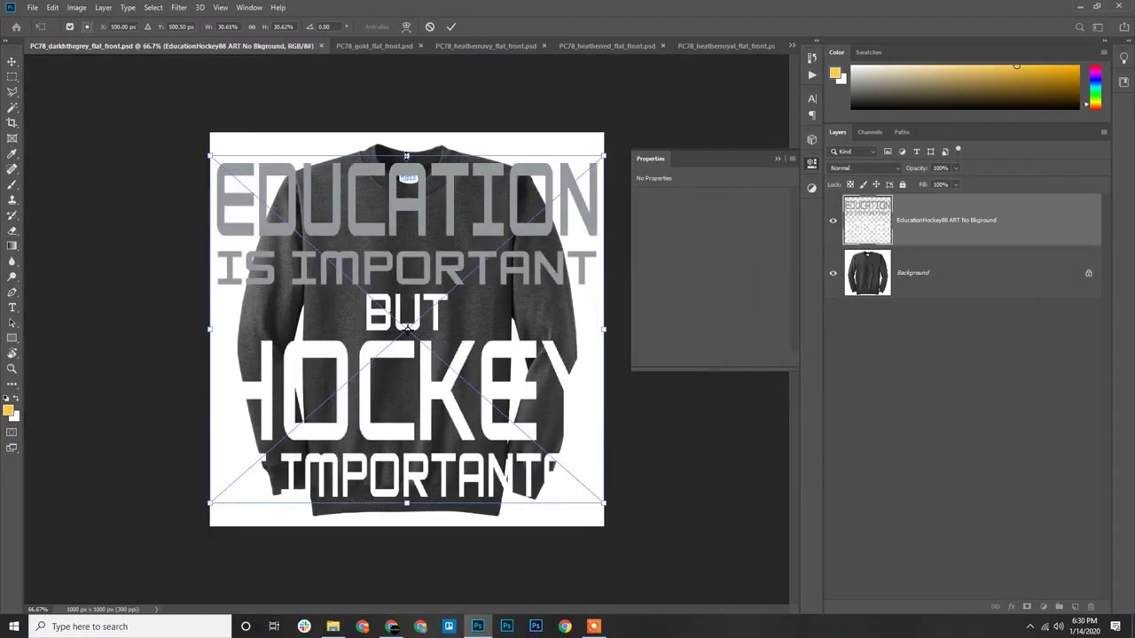
drag(603, 503, 503, 396)
drag(434, 293, 433, 266)
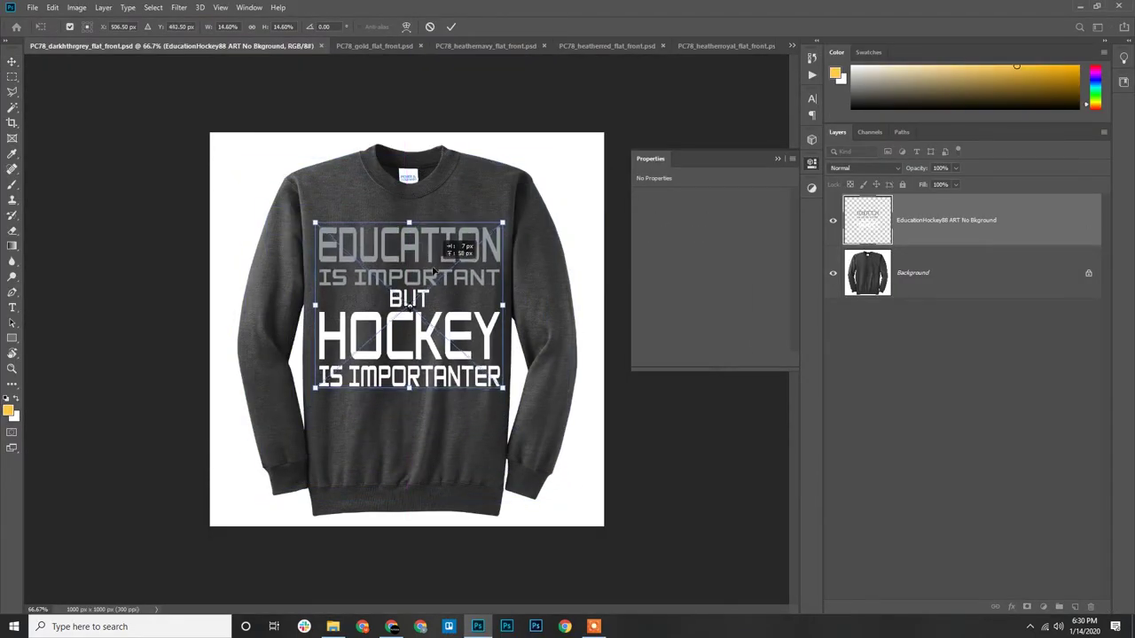
click(451, 27)
Refine the artwork to 408 by 358 px on the chest and reset default colours
click(434, 392)
key(ctrl+t)
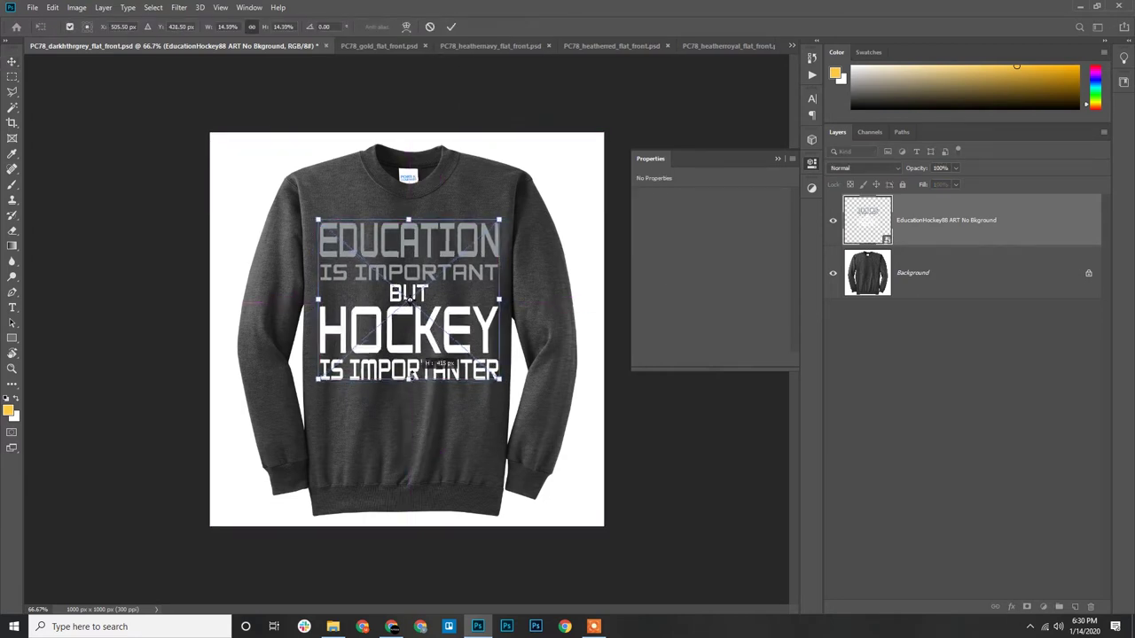
drag(409, 383, 409, 365)
mouse_move(410, 290)
mouse_down()
mouse_move(410, 278)
mouse_move(434, 313)
mouse_up()
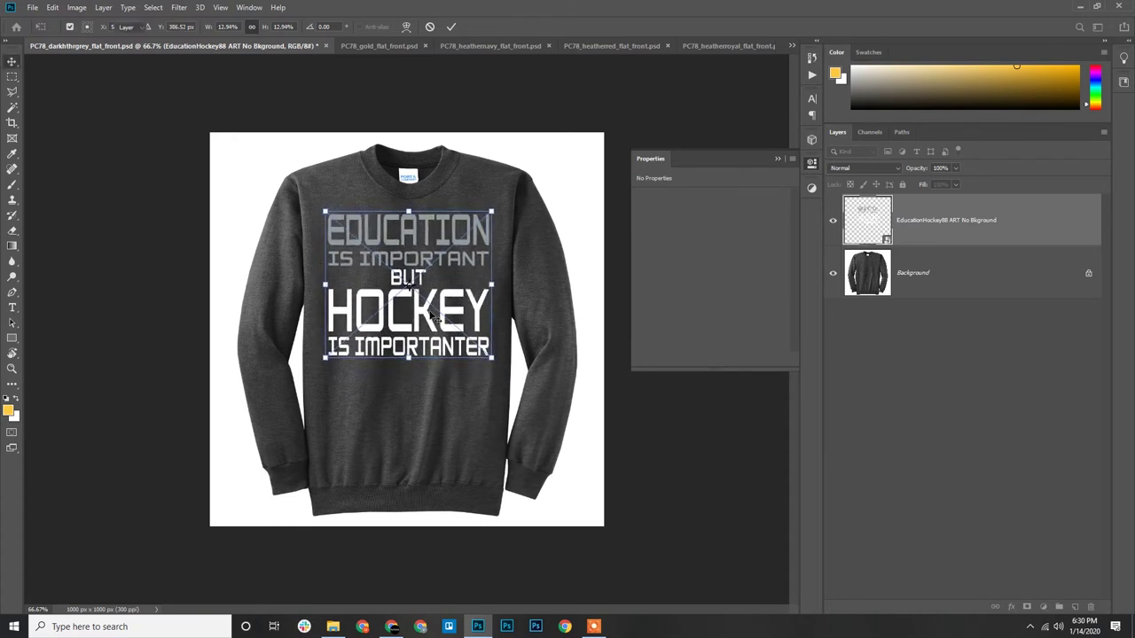
key(Return)
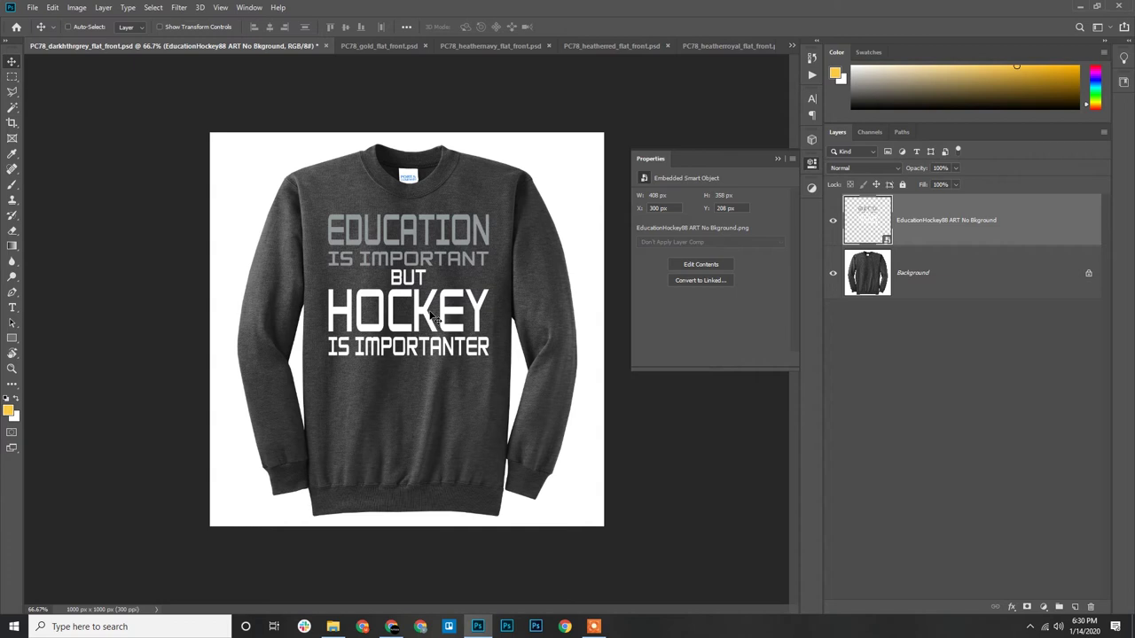
key(d)
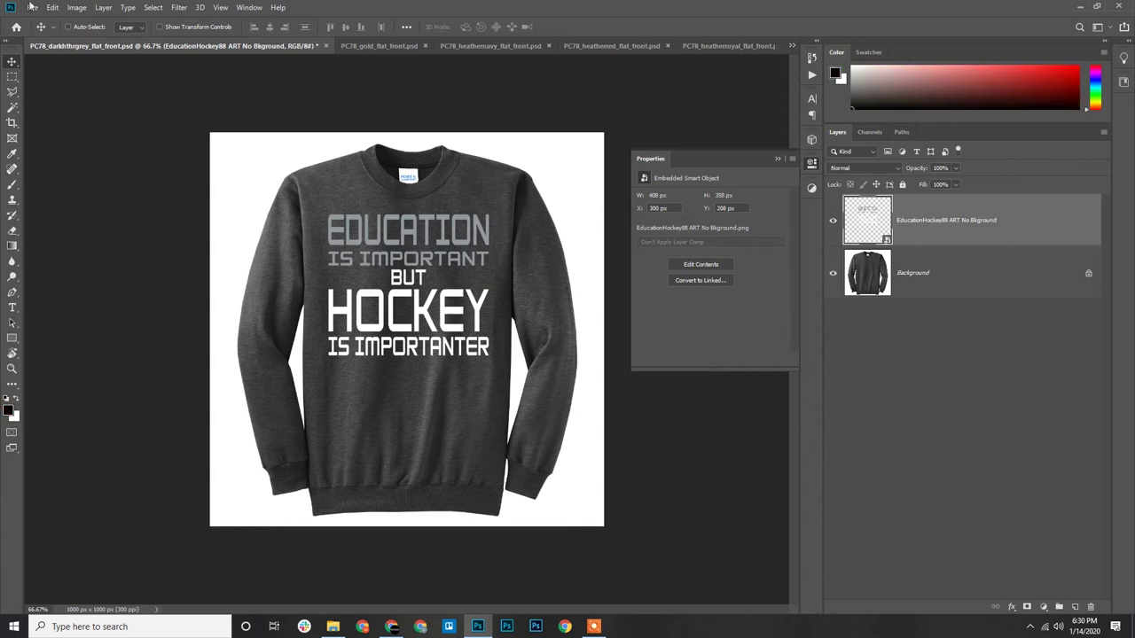
Save the dark heather grey mockup, glance at the gold document, and return
click(31, 7)
click(53, 133)
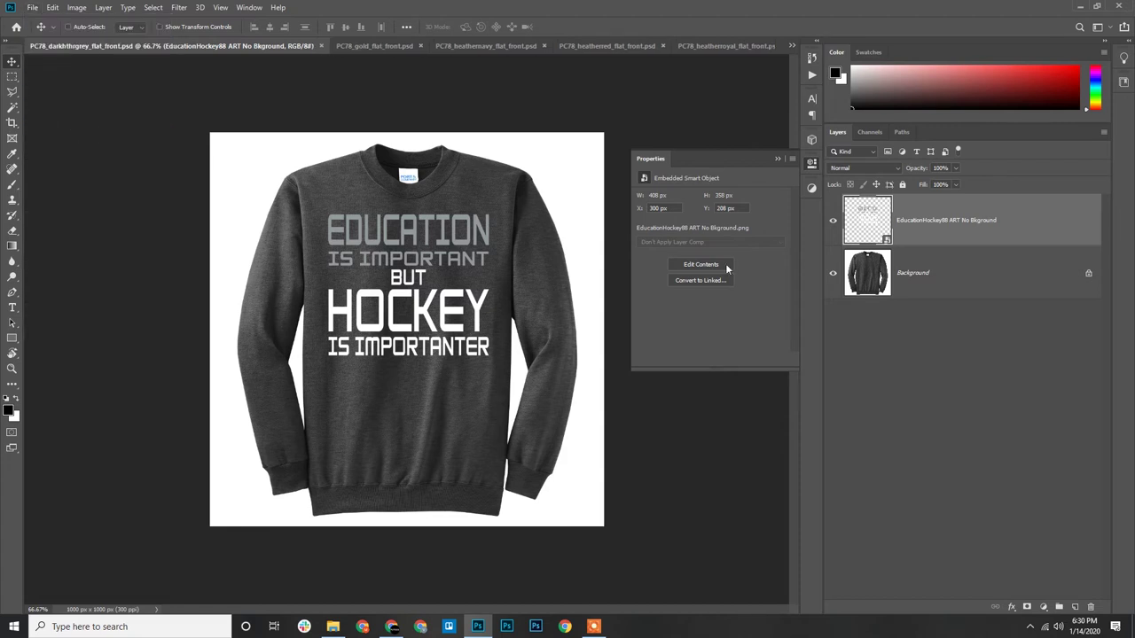
click(371, 46)
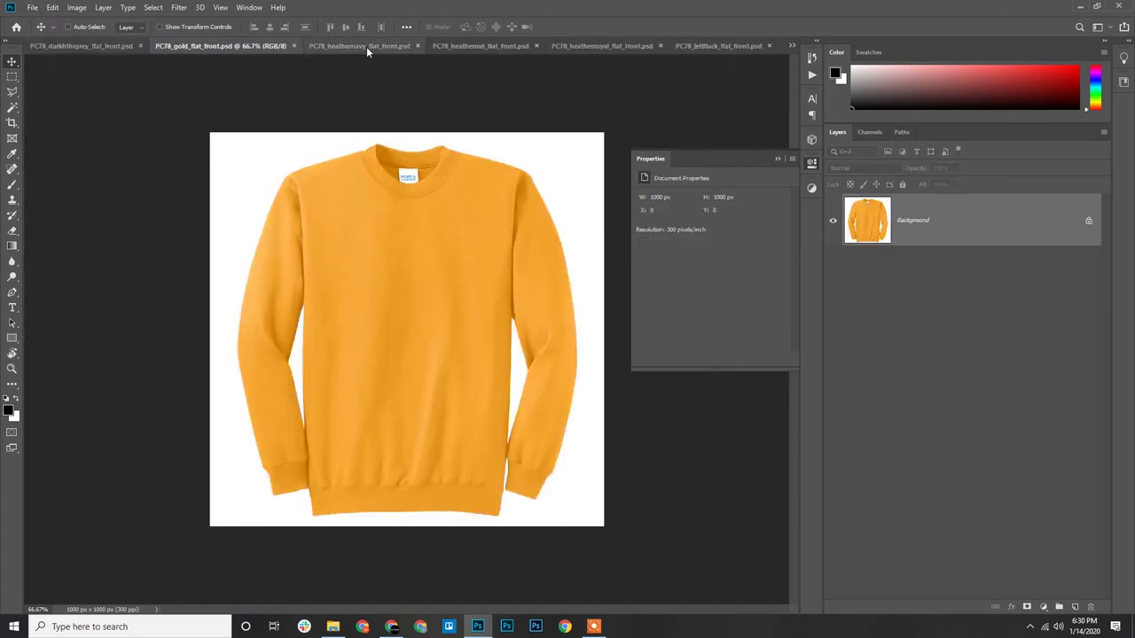
click(107, 46)
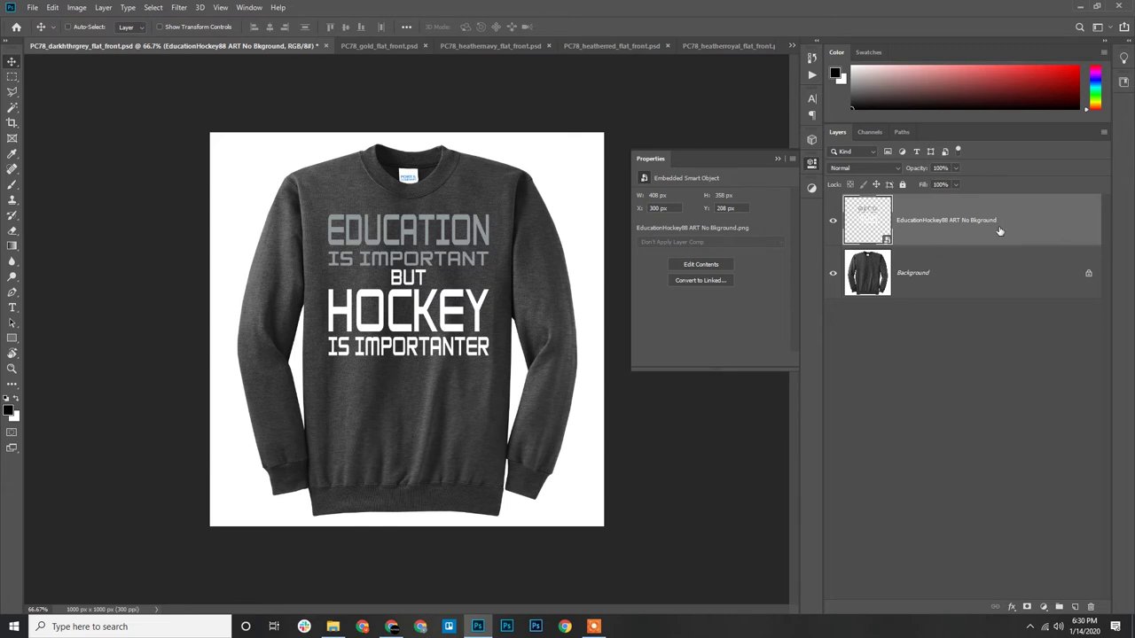
Duplicate the EducationHockey88 design layer into the gold sweatshirt mockup and save it
right_click(1028, 226)
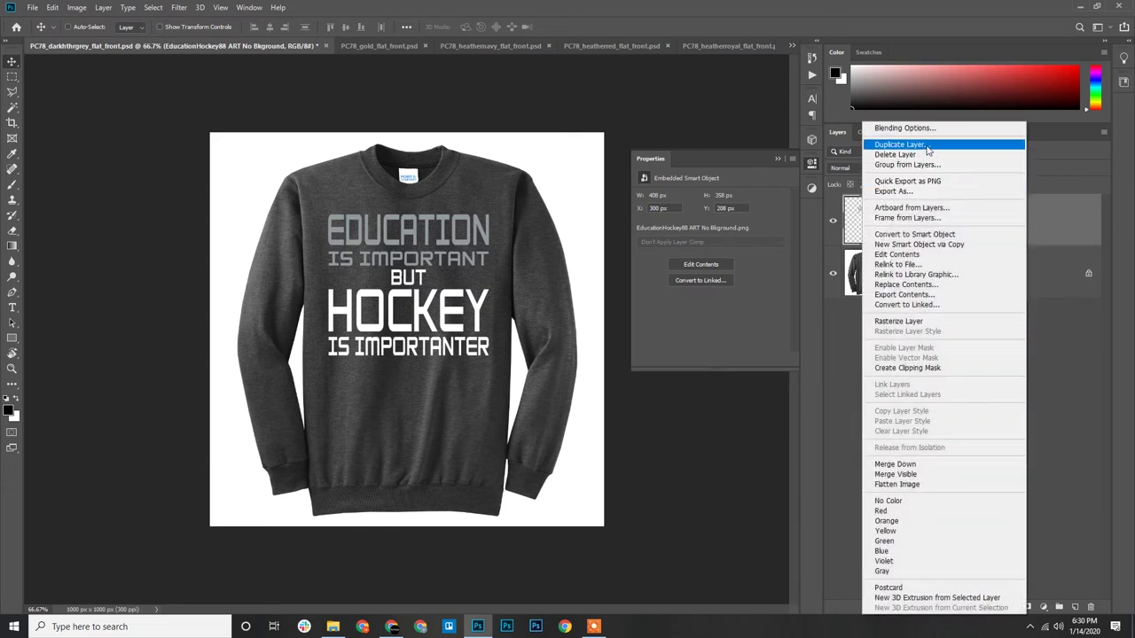
click(931, 148)
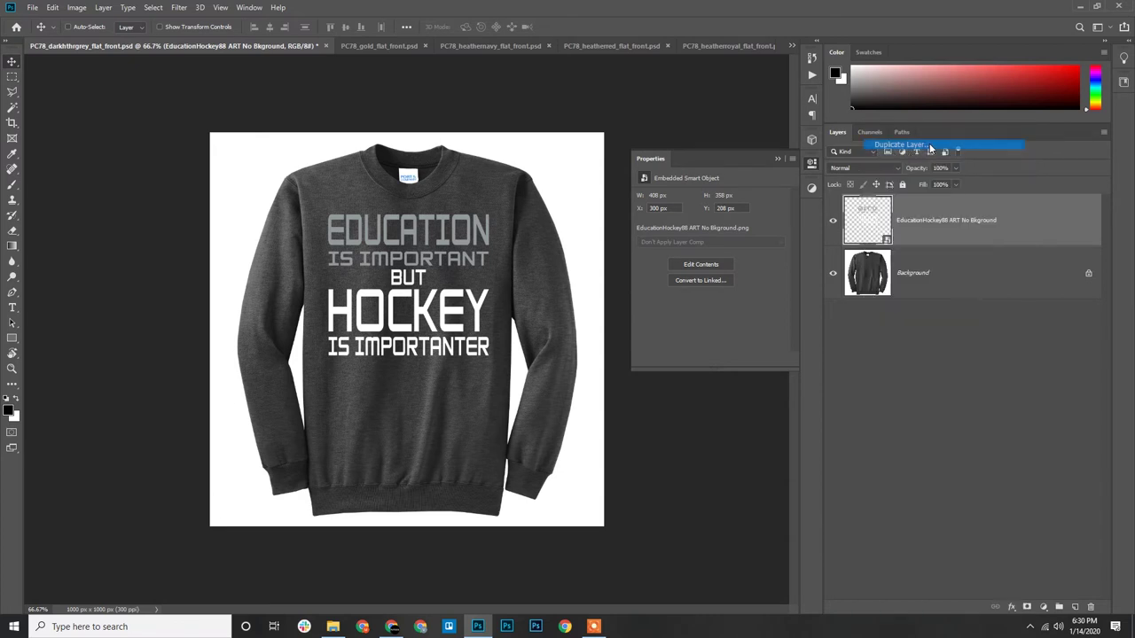
click(581, 221)
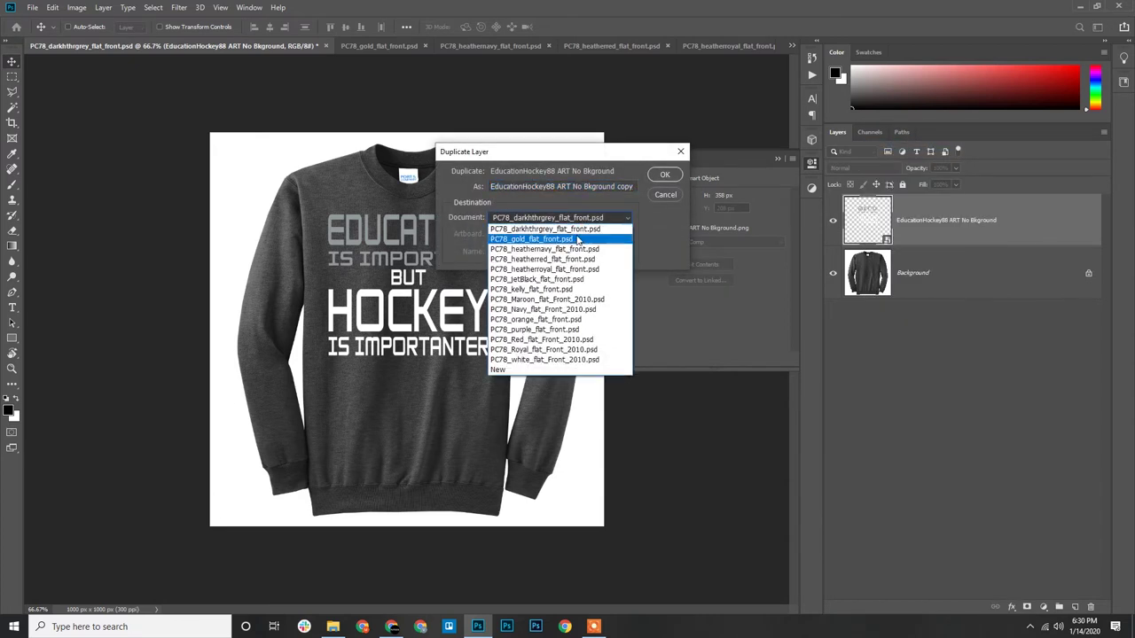
click(459, 231)
click(505, 222)
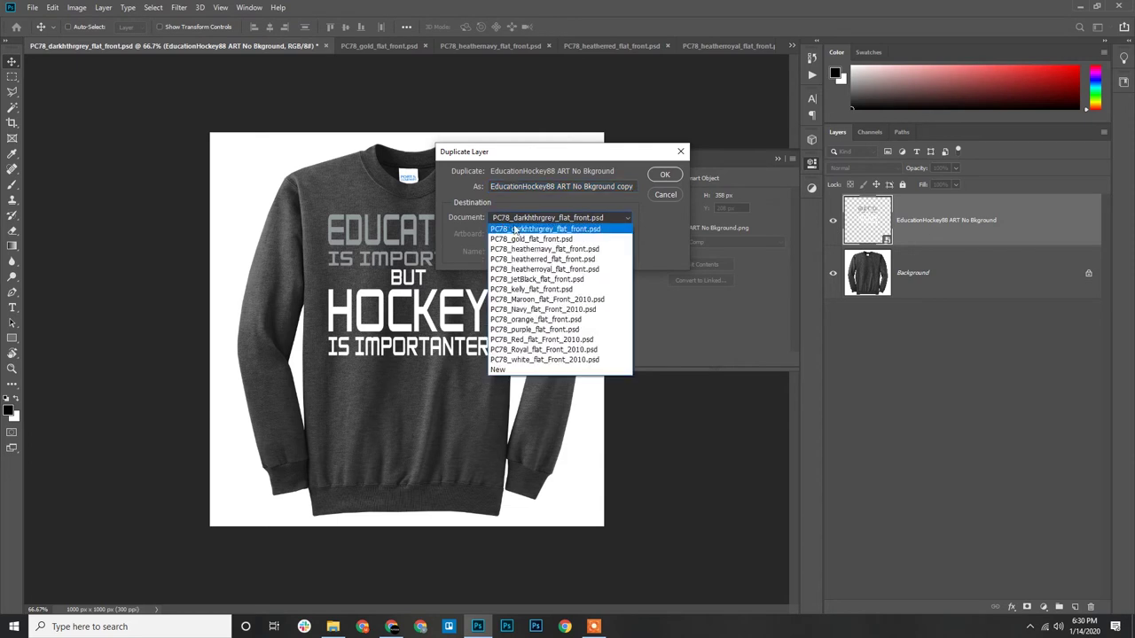
click(532, 239)
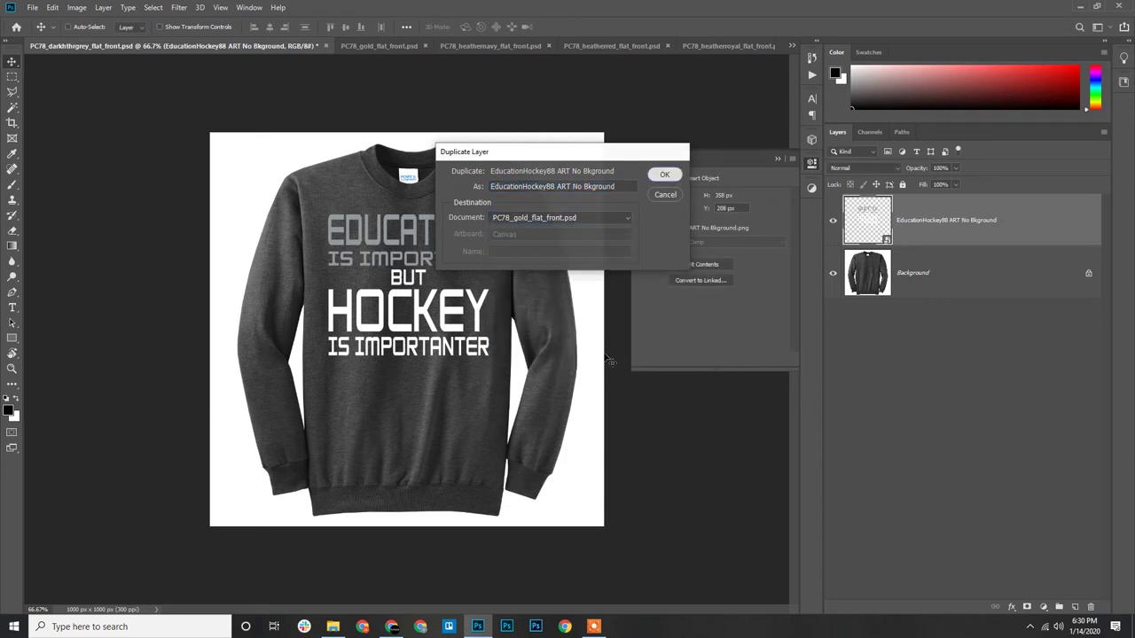
click(665, 175)
click(399, 50)
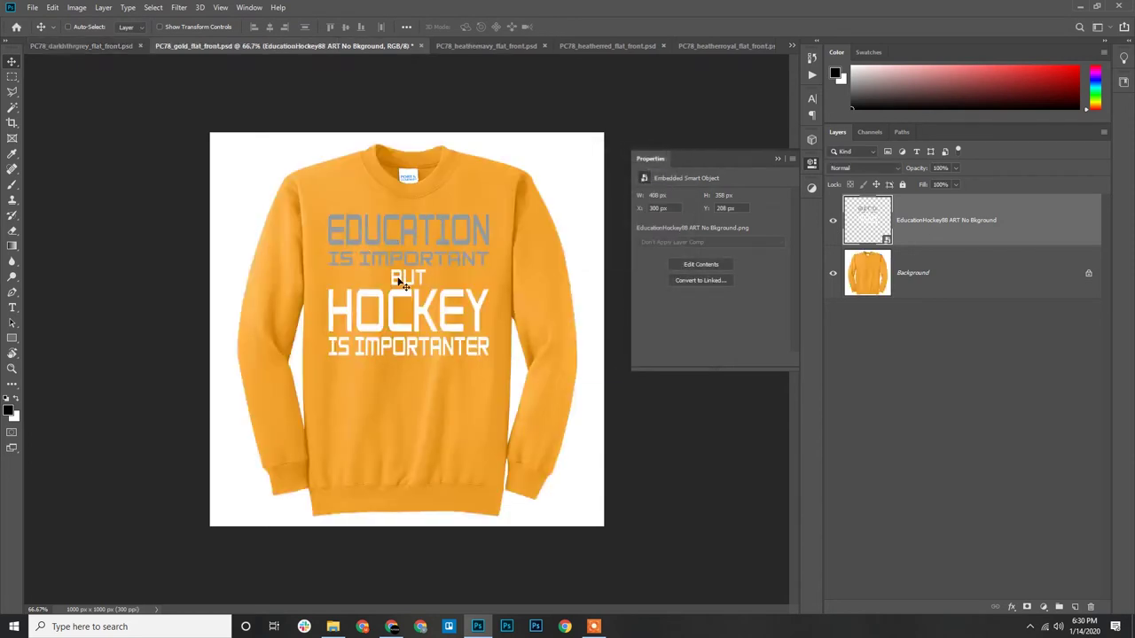
click(31, 7)
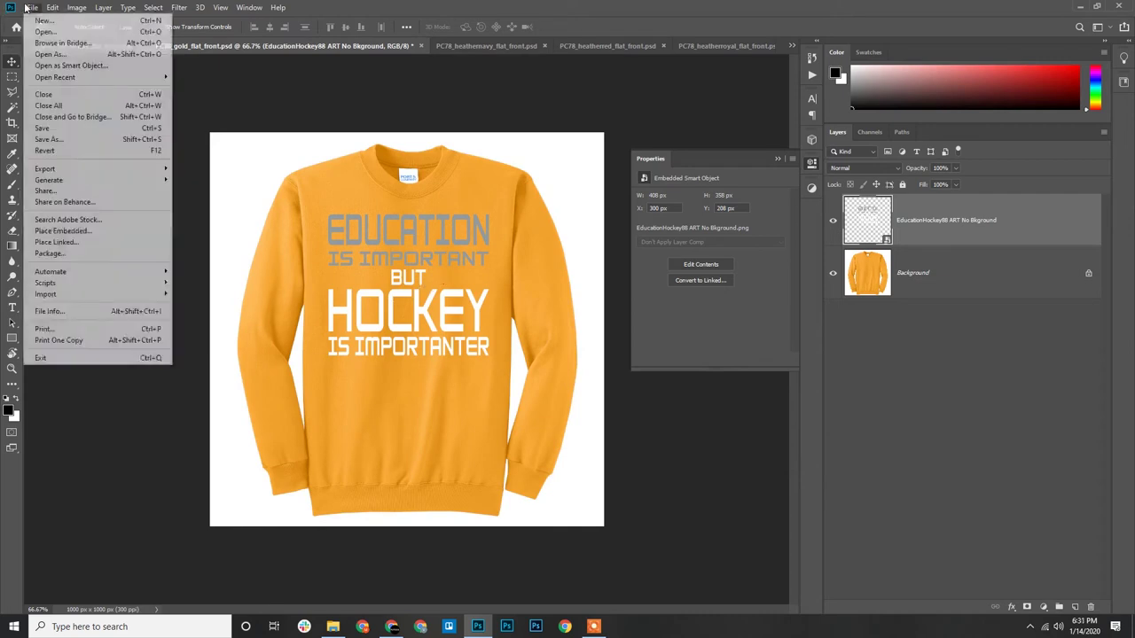
click(78, 129)
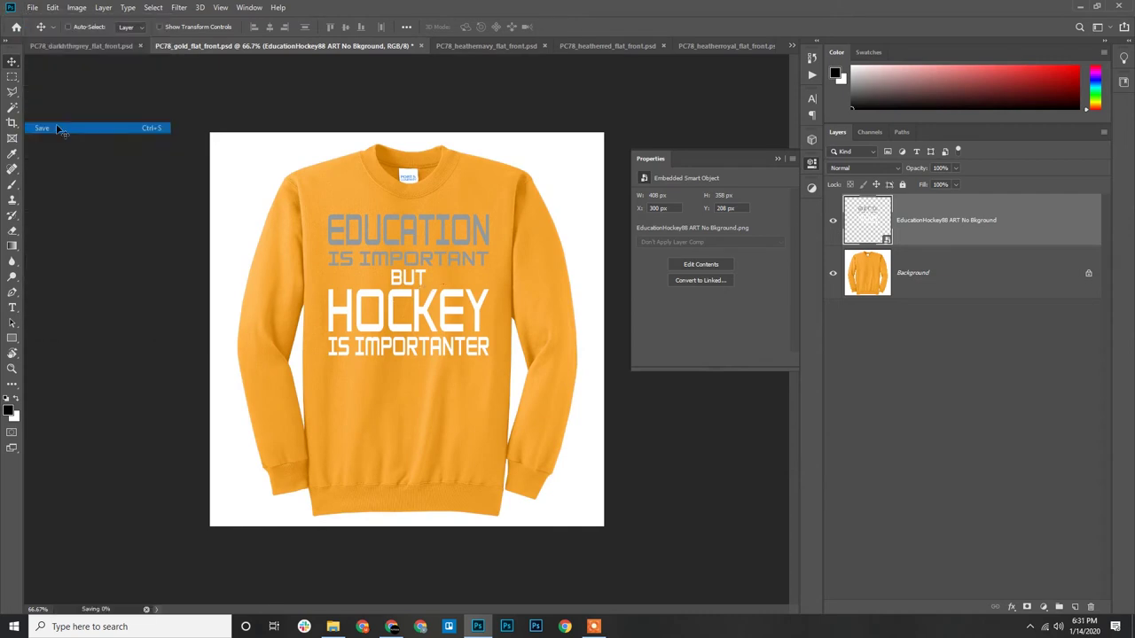
From the dark grey mockup, duplicate the design layer into another mockup document
click(133, 46)
right_click(944, 230)
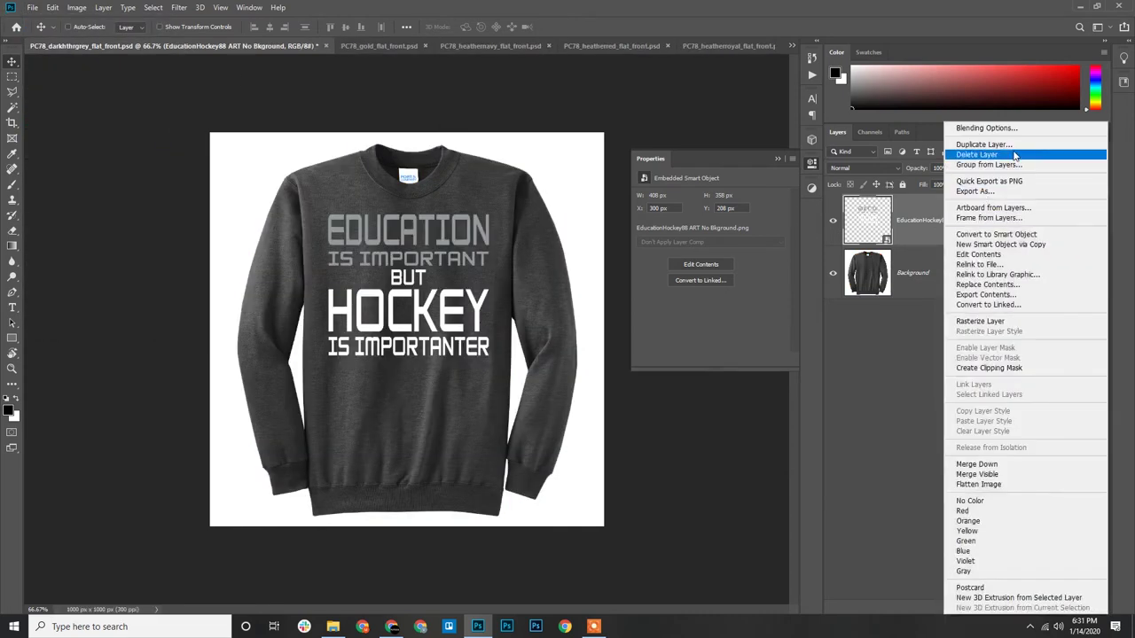
click(984, 143)
click(535, 218)
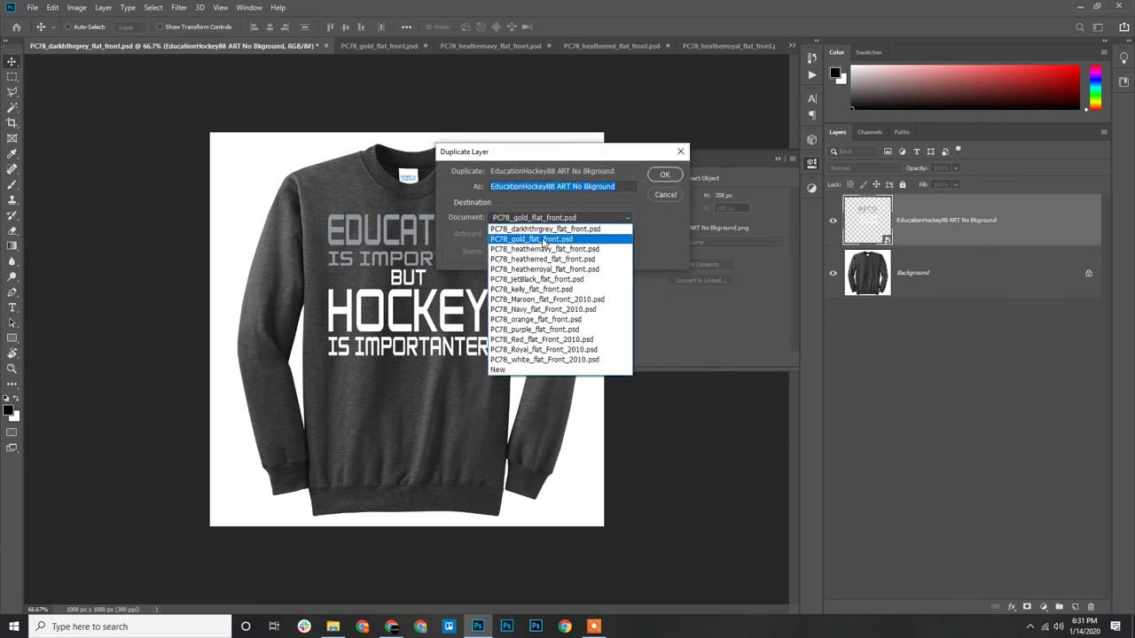
click(549, 237)
click(664, 175)
Duplicate the design layer into the heathernavy mockup
right_click(989, 241)
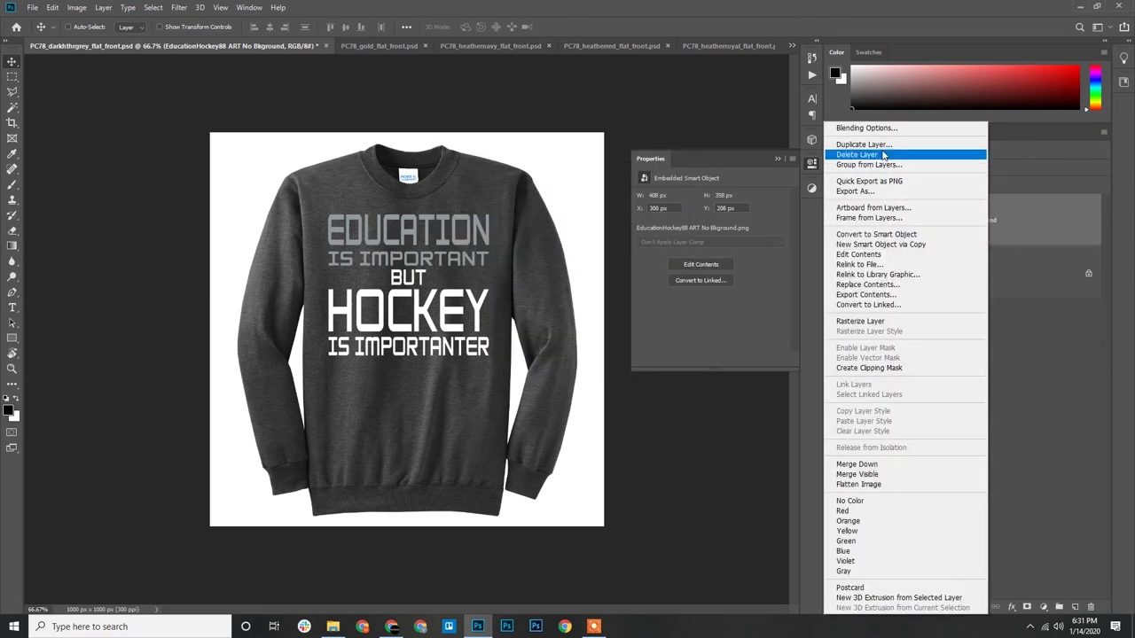
click(980, 145)
click(572, 217)
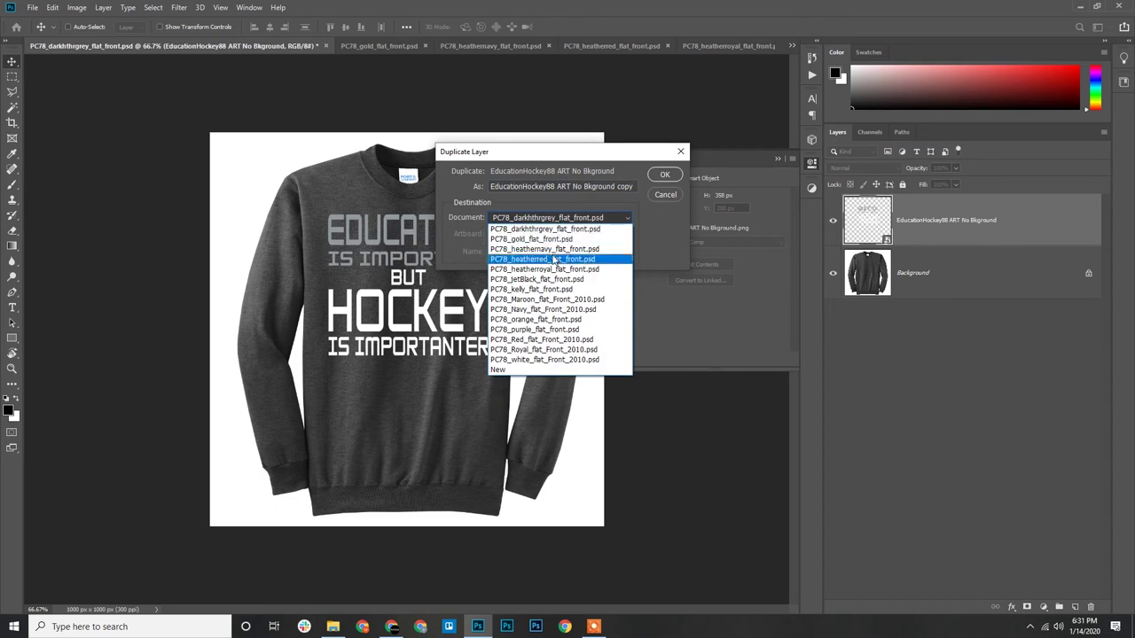
click(567, 258)
click(664, 175)
Duplicate the design layer into the heatherred mockup
right_click(962, 229)
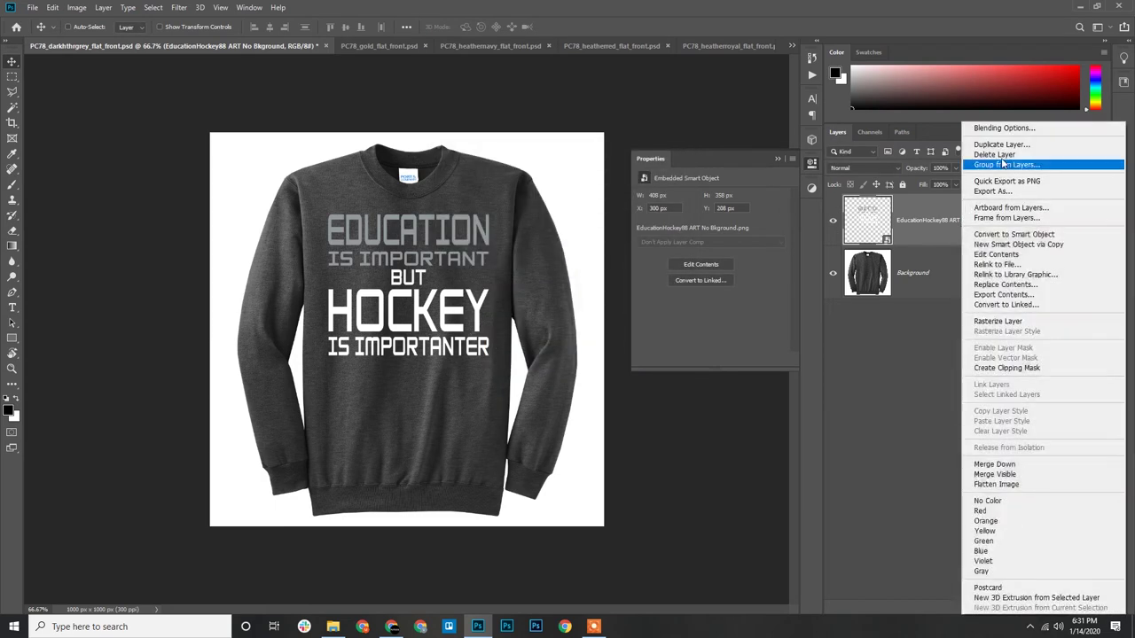
click(971, 149)
click(602, 219)
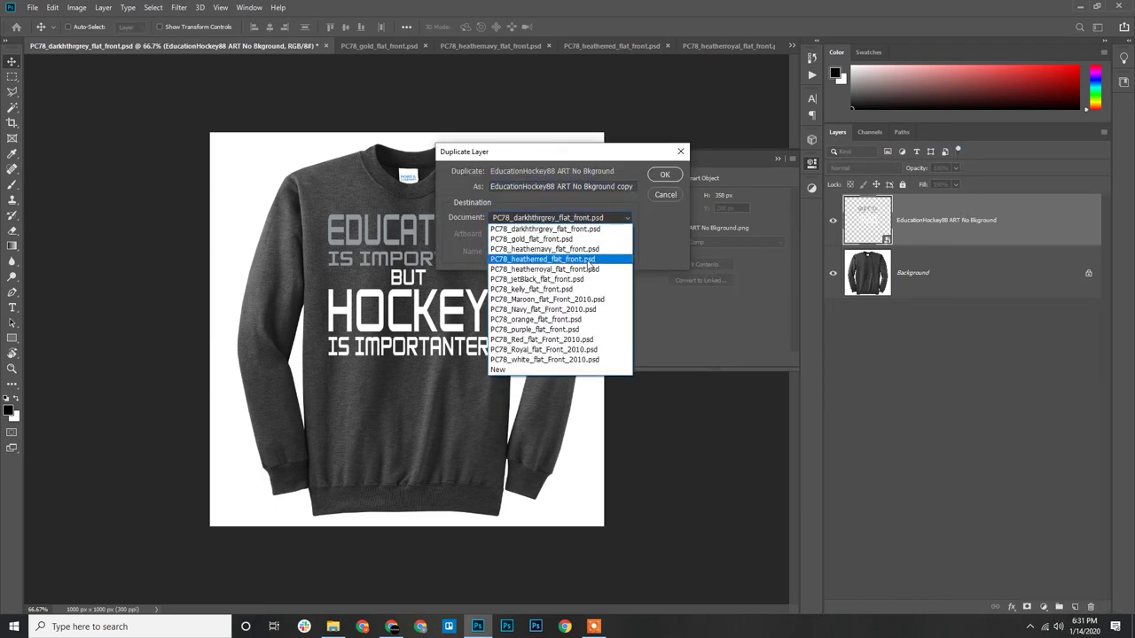
click(590, 266)
click(656, 175)
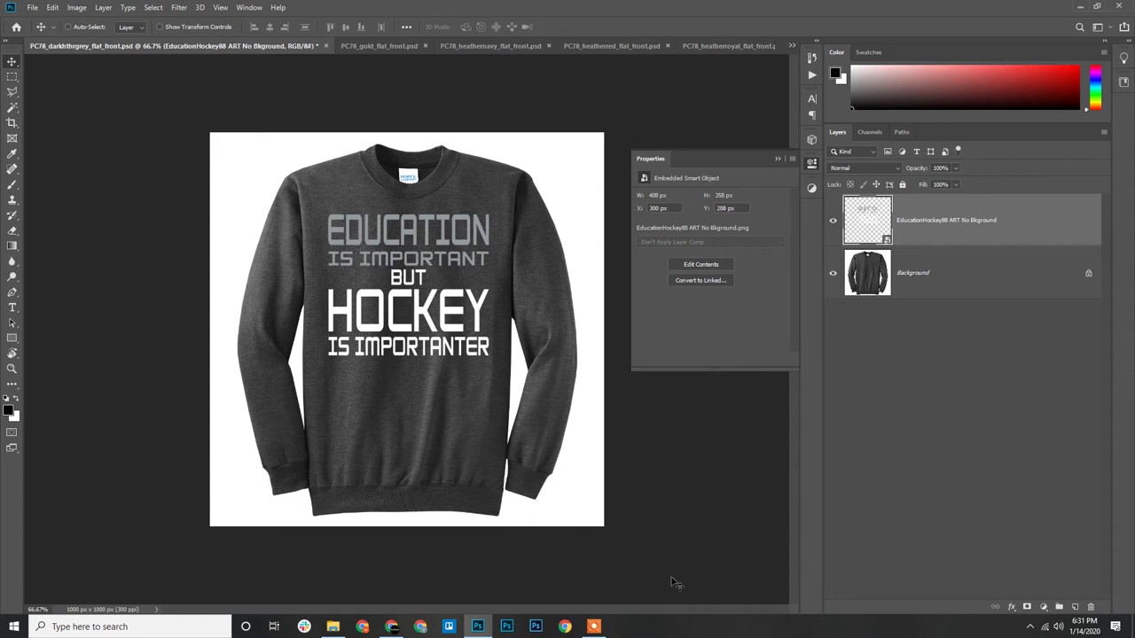
click(594, 626)
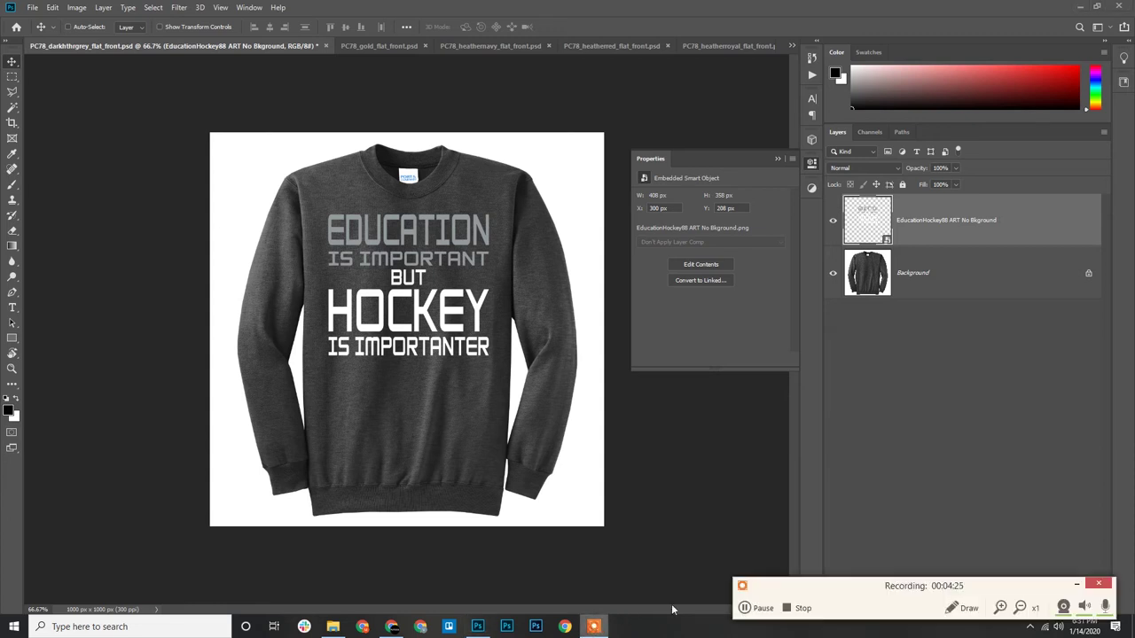
Delete the 'Input PSD - Copy' folder, open Input PSD, and select the ash through charcoal PSDs
key(alt+Tab)
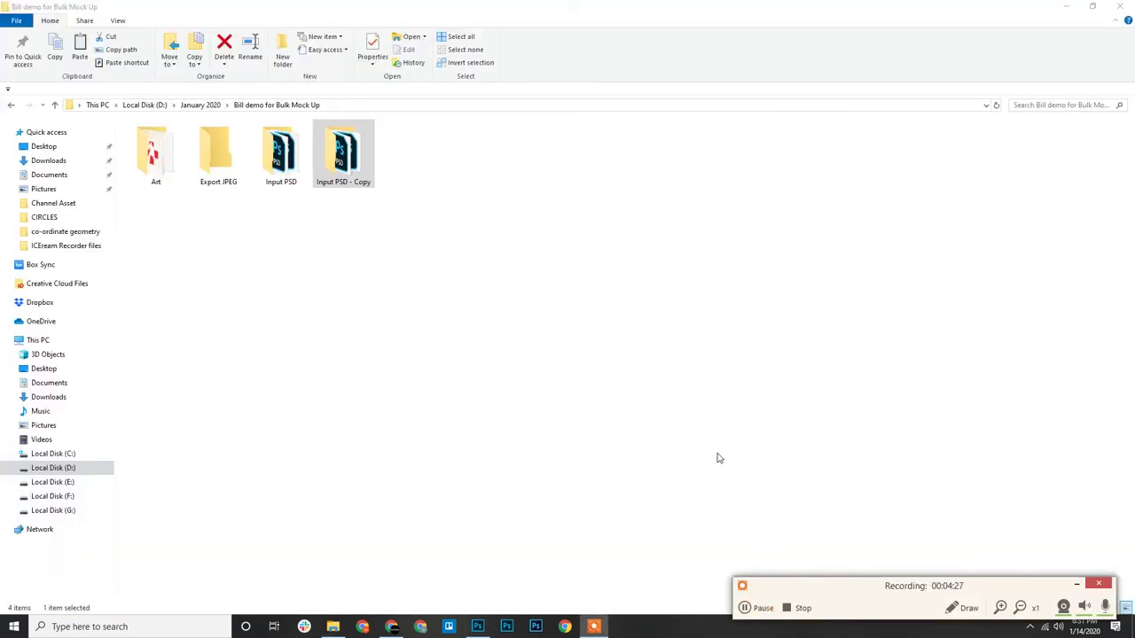
click(718, 459)
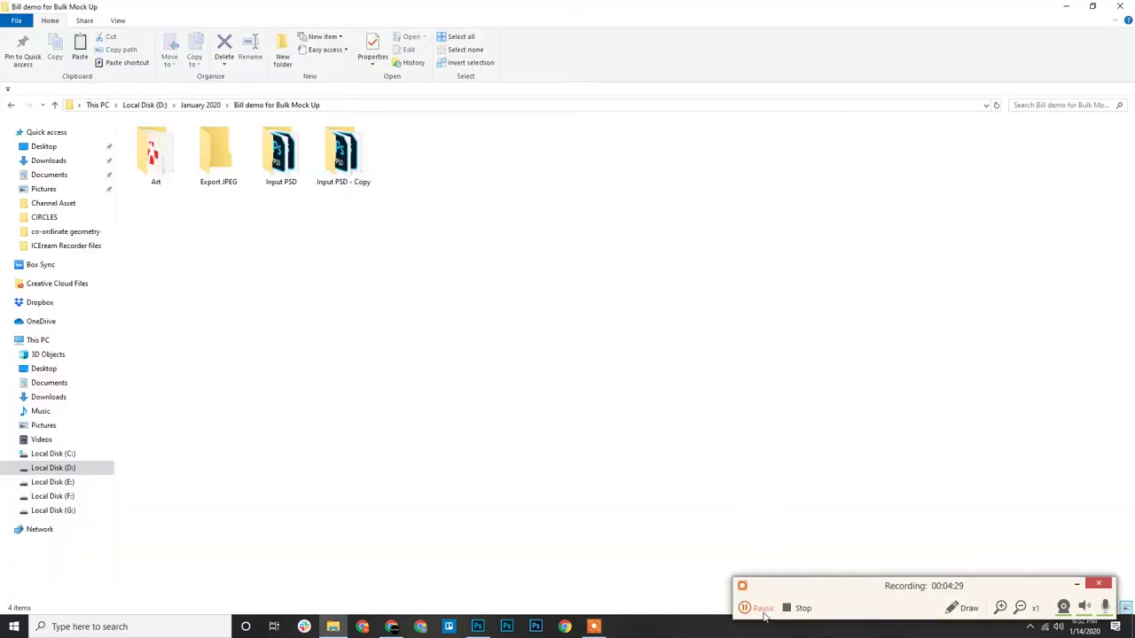
click(275, 146)
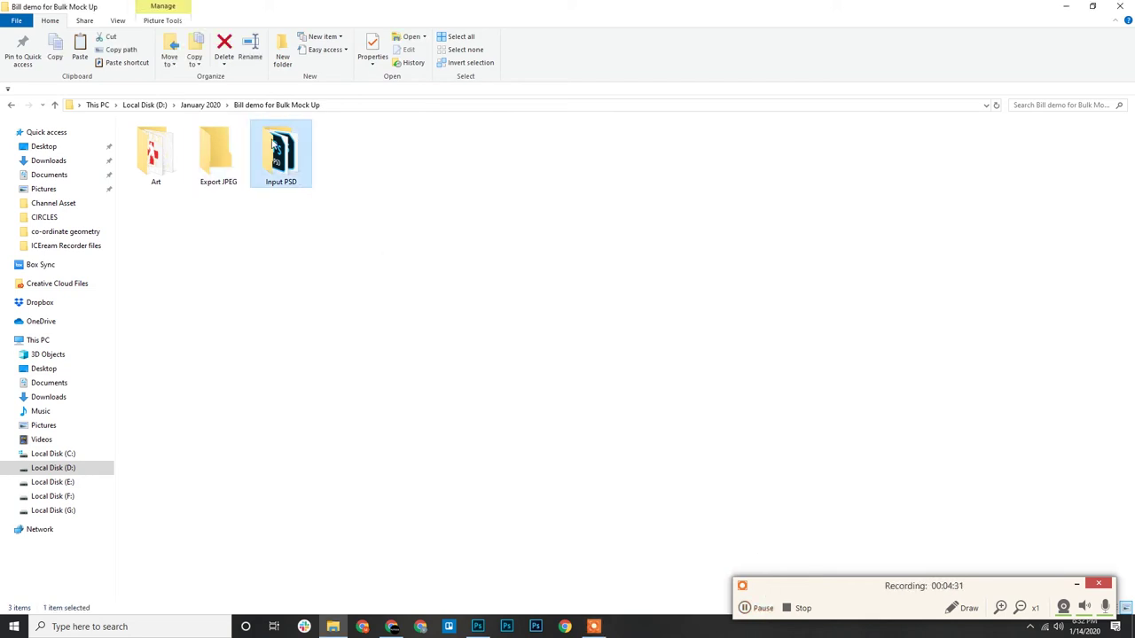
double_click(274, 144)
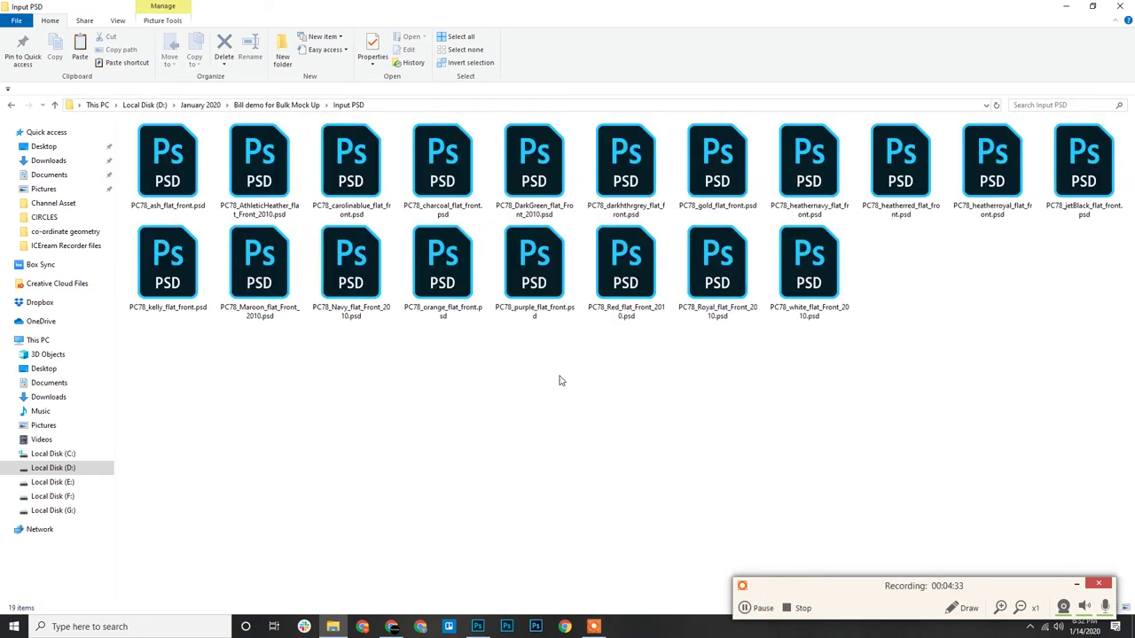
click(167, 164)
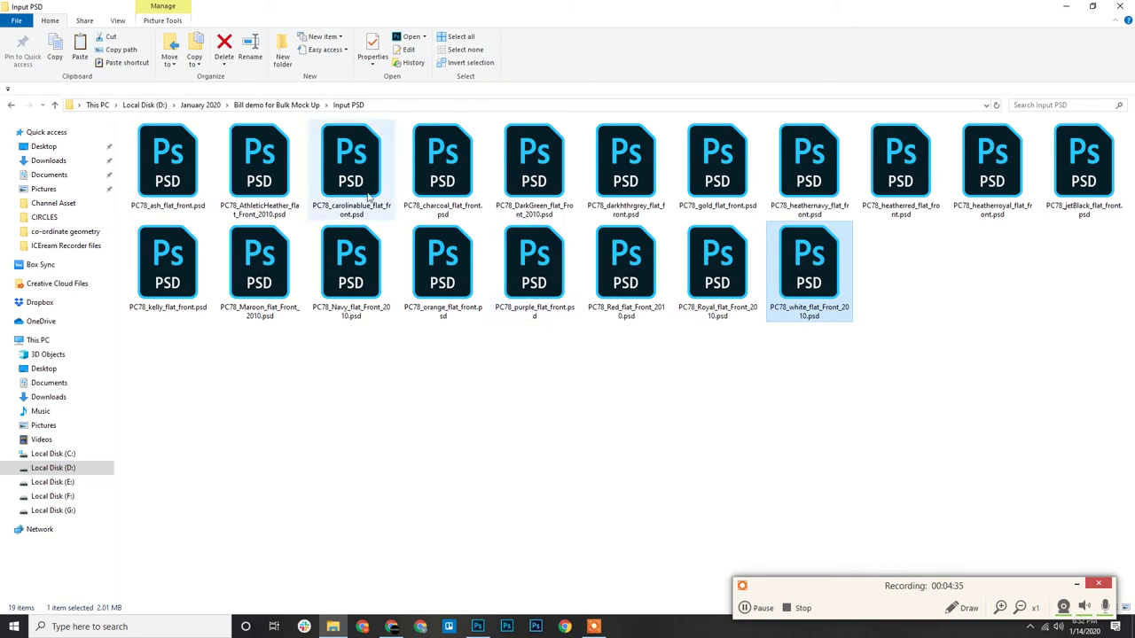
shift+click(443, 164)
Drag the four selected PSDs into Photoshop and check each tab for the EducationHockey88 layer
drag(323, 186, 480, 616)
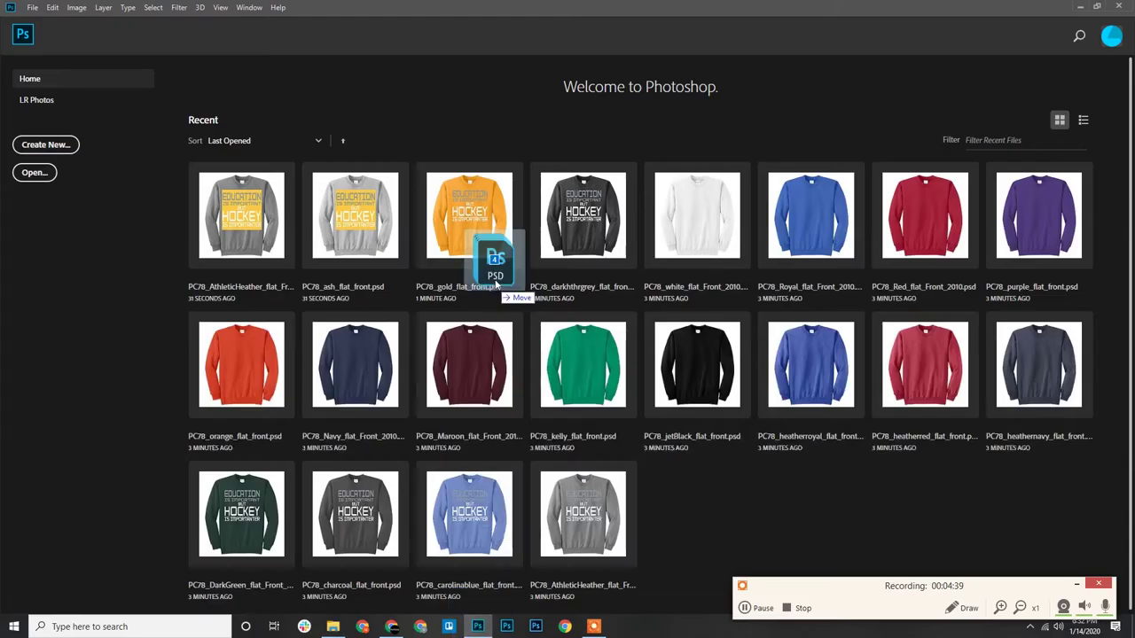
drag(479, 612, 494, 280)
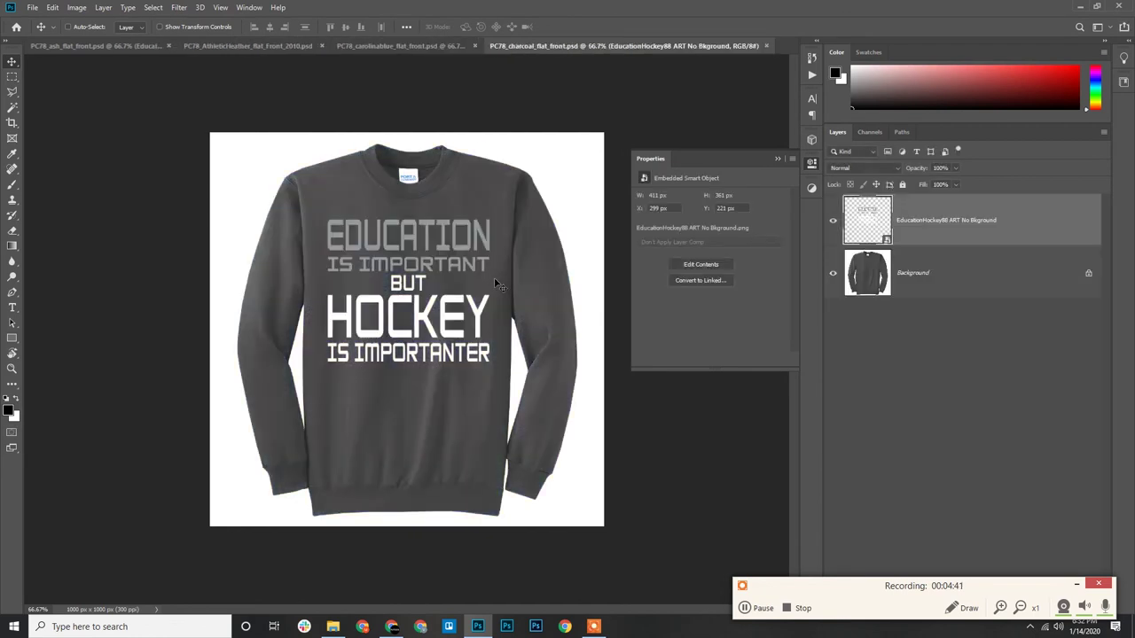
click(404, 46)
click(260, 49)
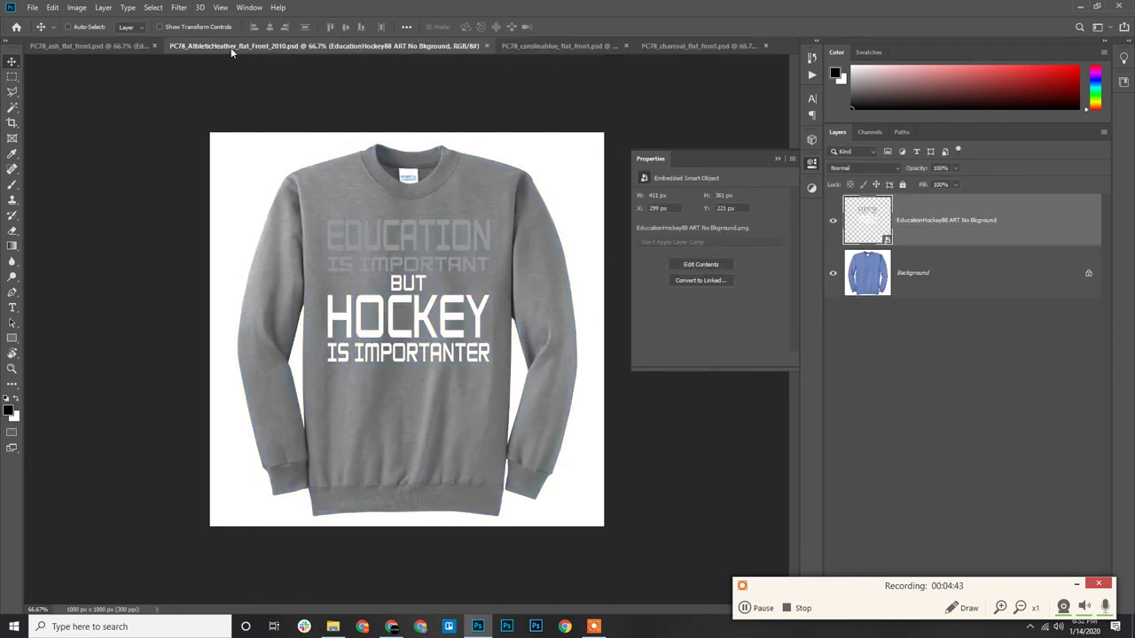
click(132, 49)
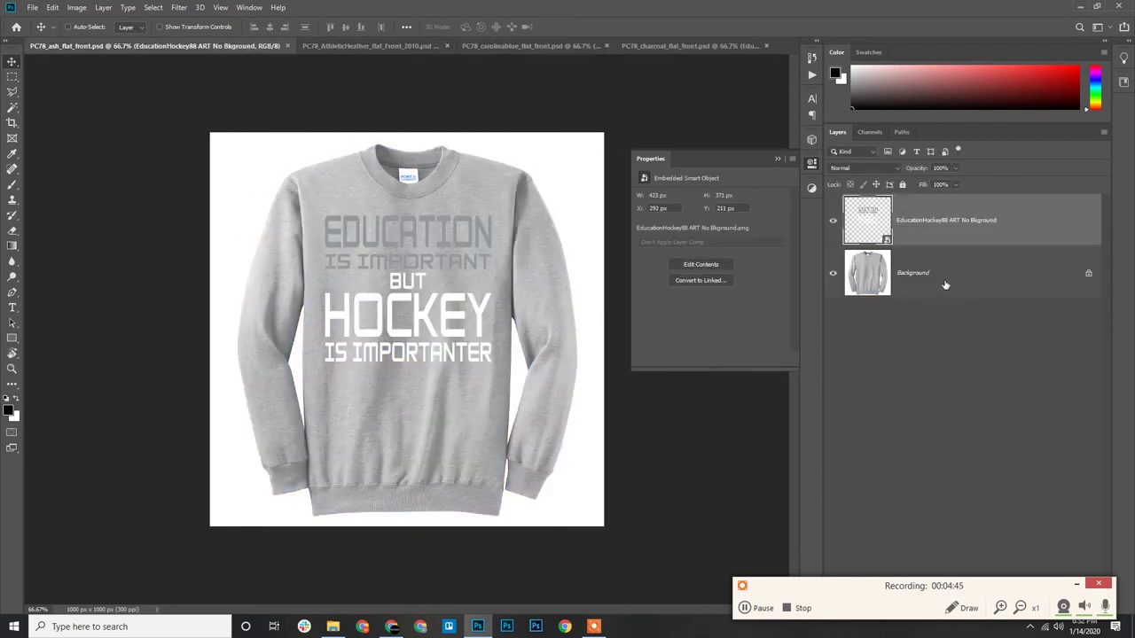
click(945, 272)
click(948, 226)
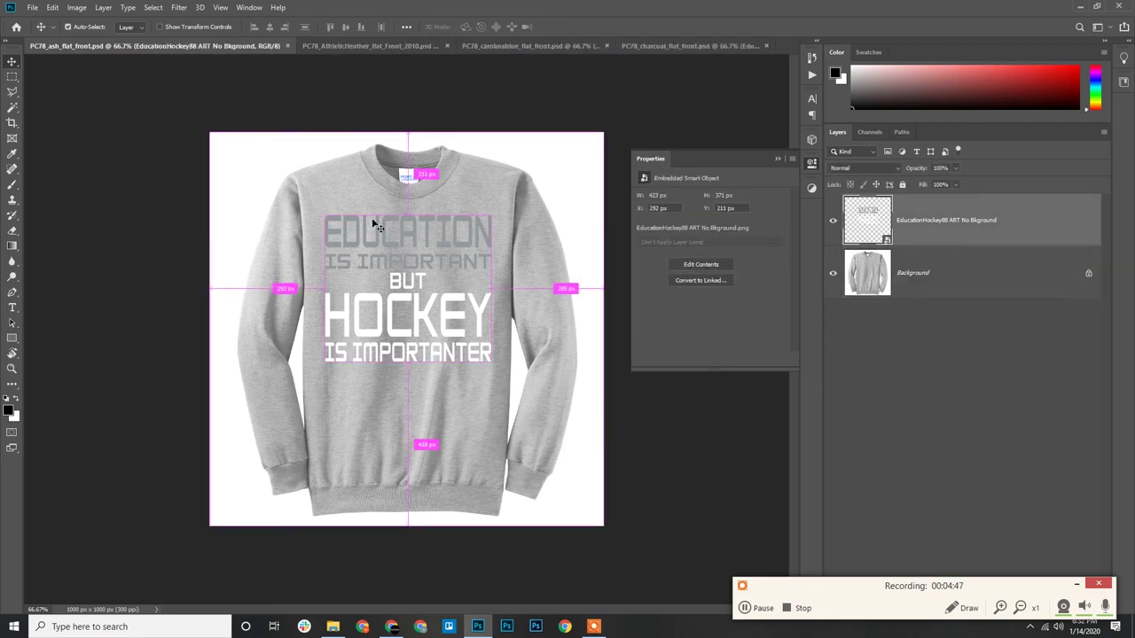
Close the open mockups and delete the 15 PSDs from DarkGreen through white in Input PSD
key(ctrl+w)
key(ctrl+w)
key(ctrl+w)
key(ctrl+w)
click(332, 627)
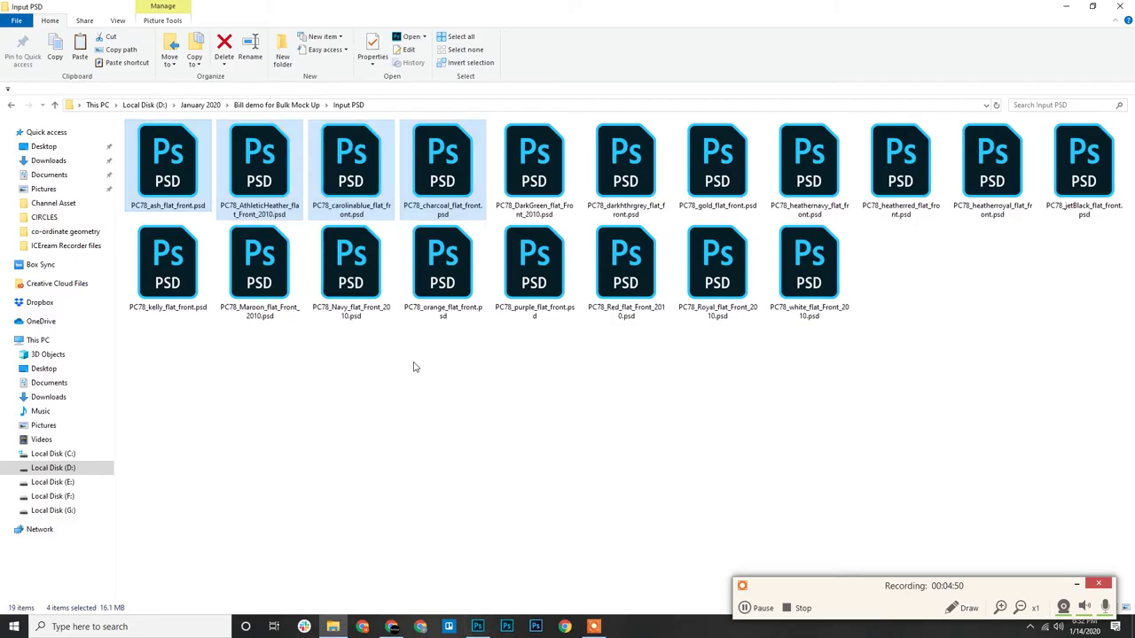
click(554, 200)
shift+click(824, 282)
key(Delete)
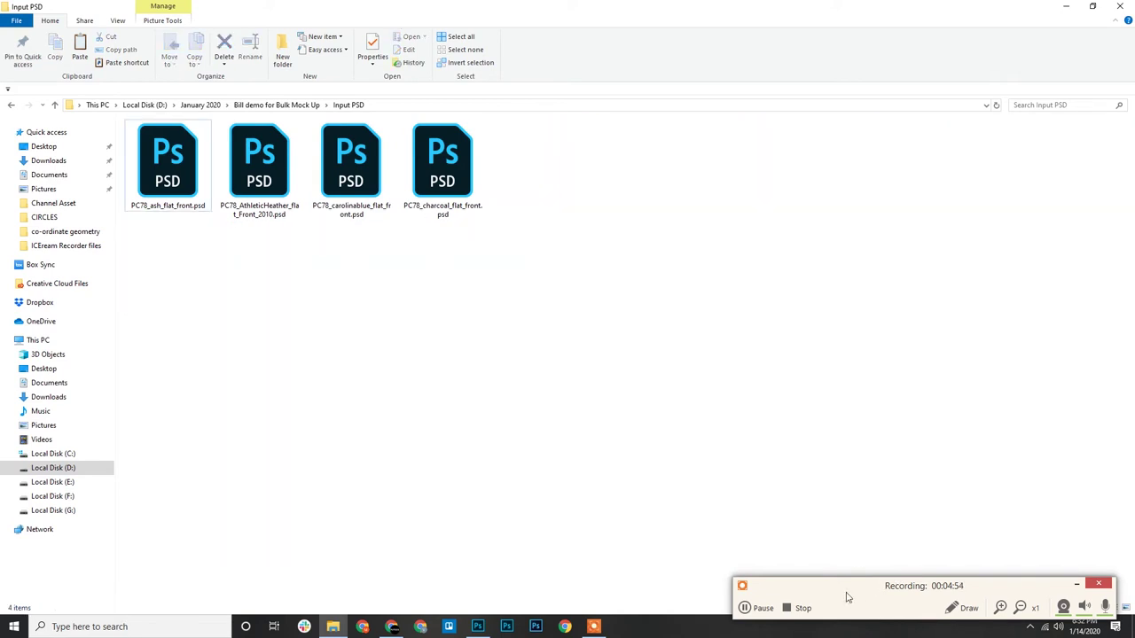
Check the four remaining Input PSD files and the Art folder, then open Export JPEG
drag(847, 594, 881, 463)
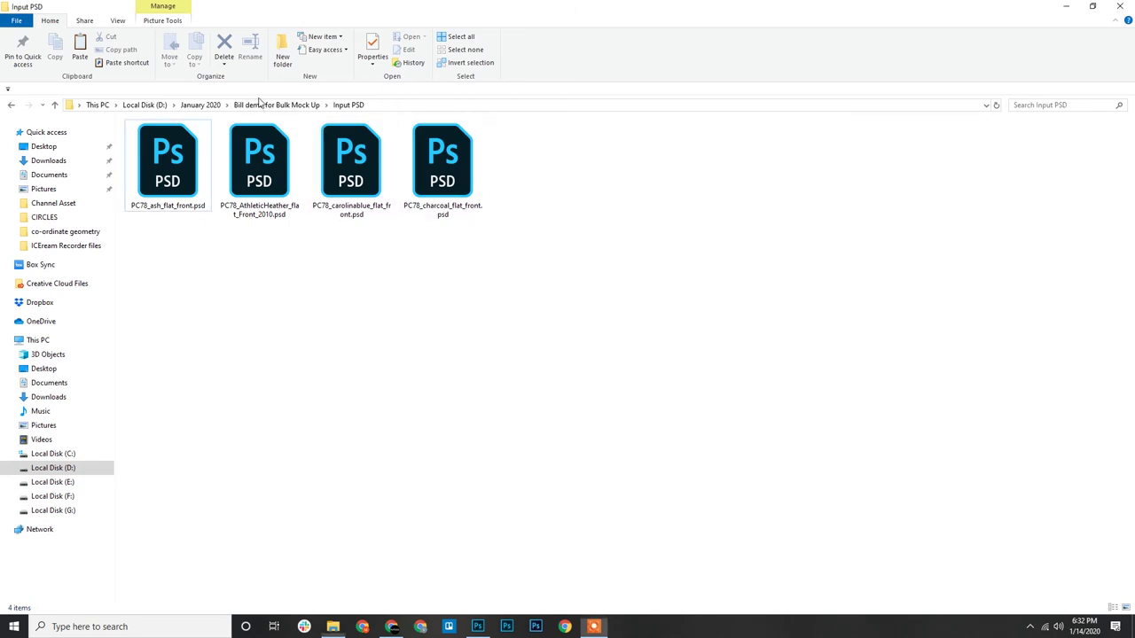
click(277, 105)
double_click(276, 141)
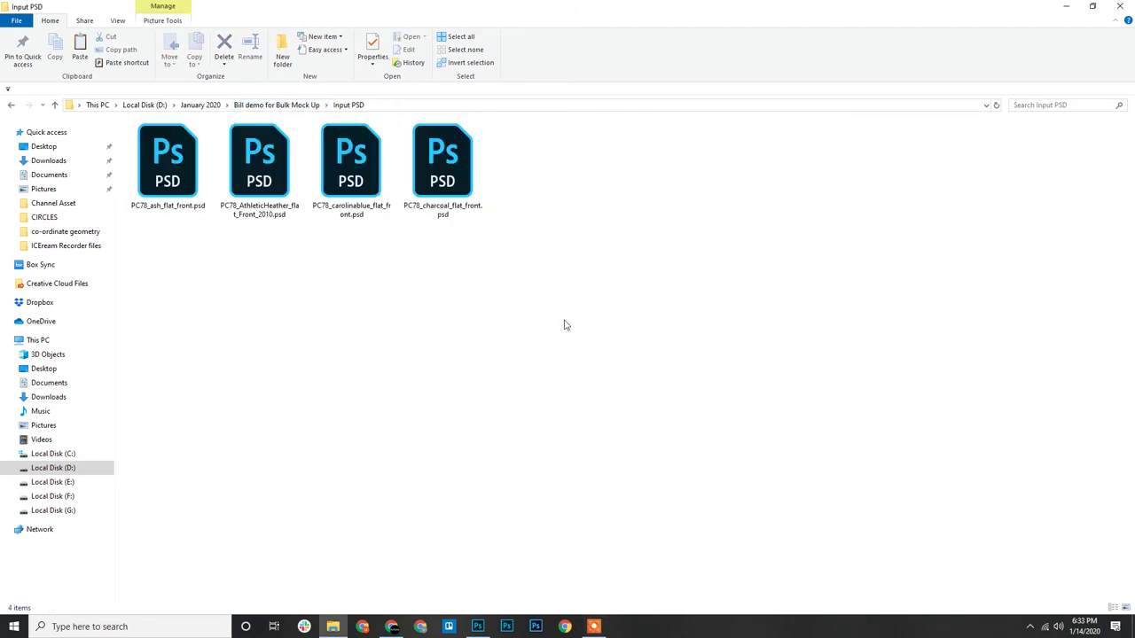
key(BackSpace)
double_click(160, 164)
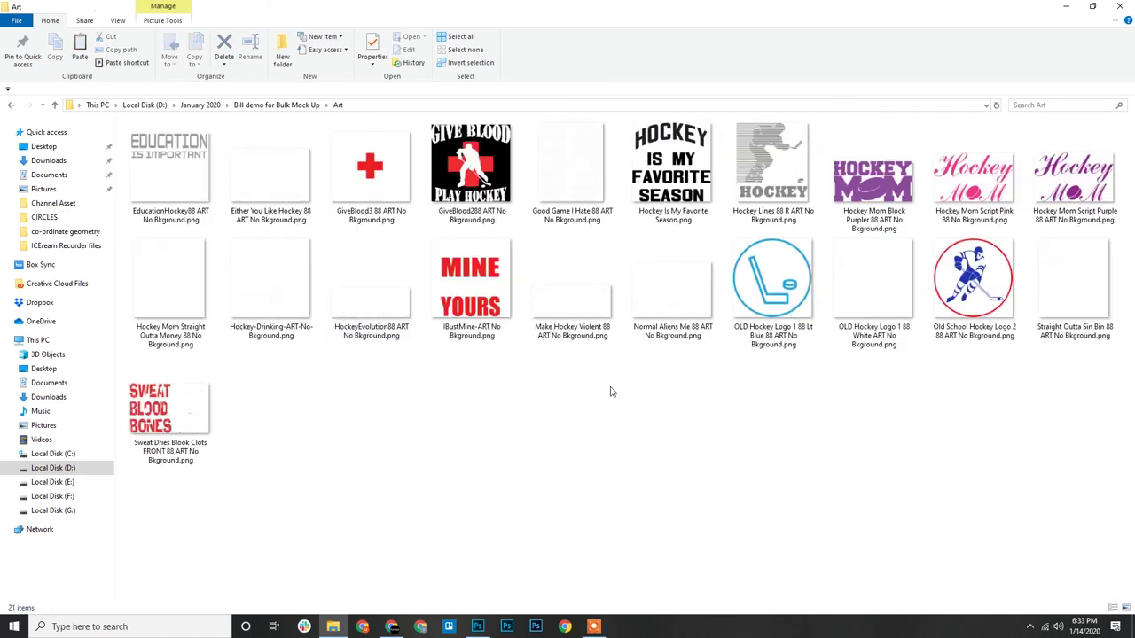
key(BackSpace)
key(Right)
key(Return)
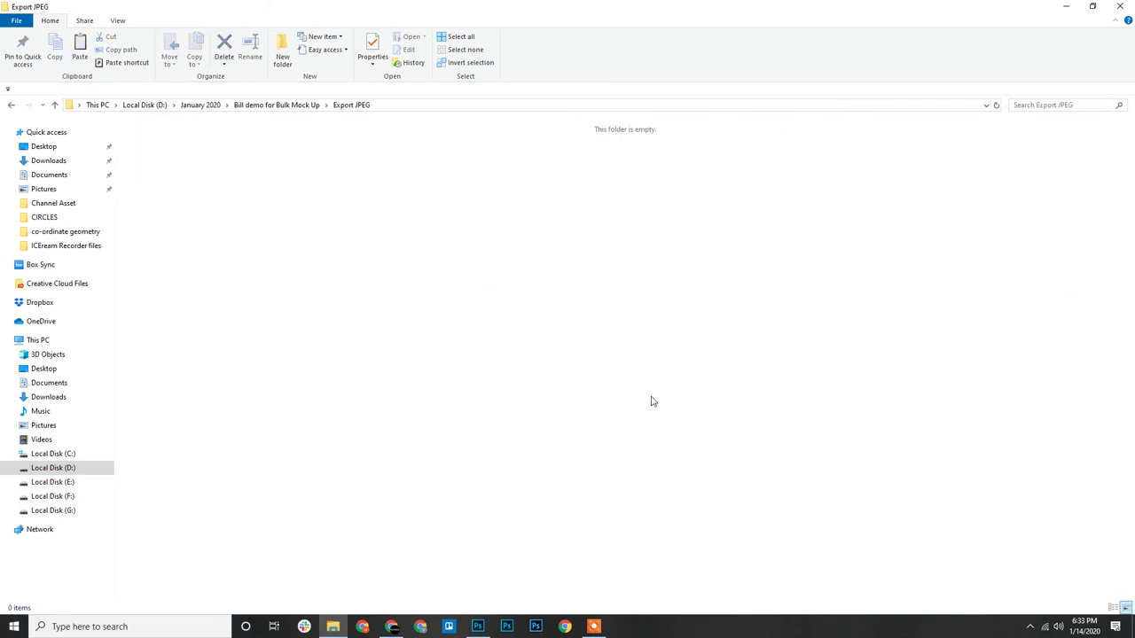
click(479, 626)
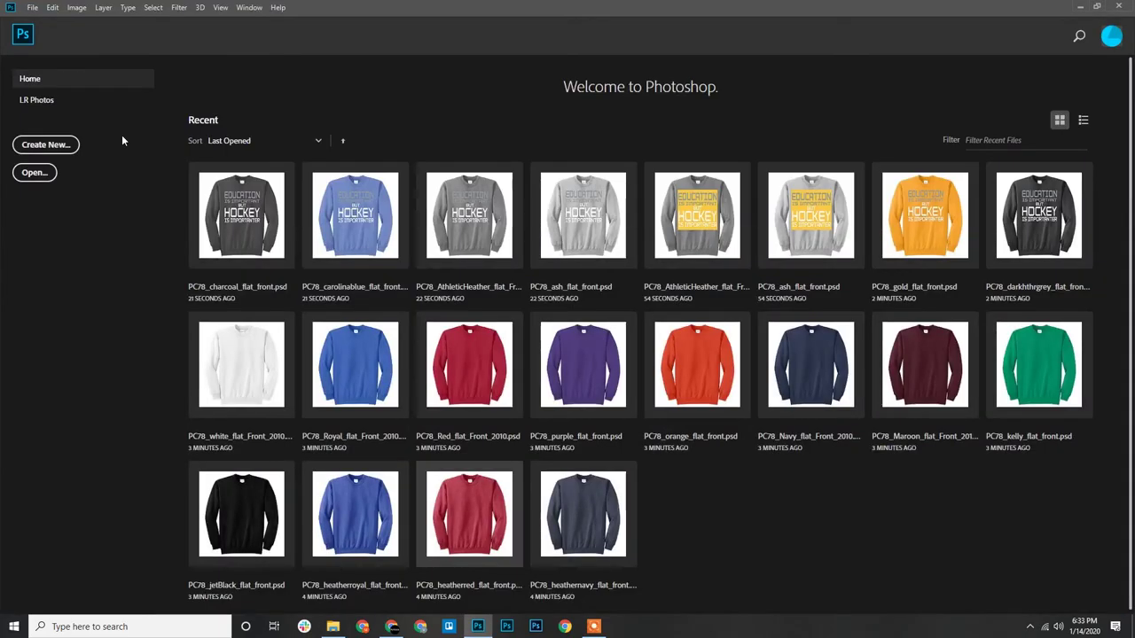
Launch the Bulk Mockup script and set Input PSD as the template folder
click(32, 7)
mouse_move(95, 283)
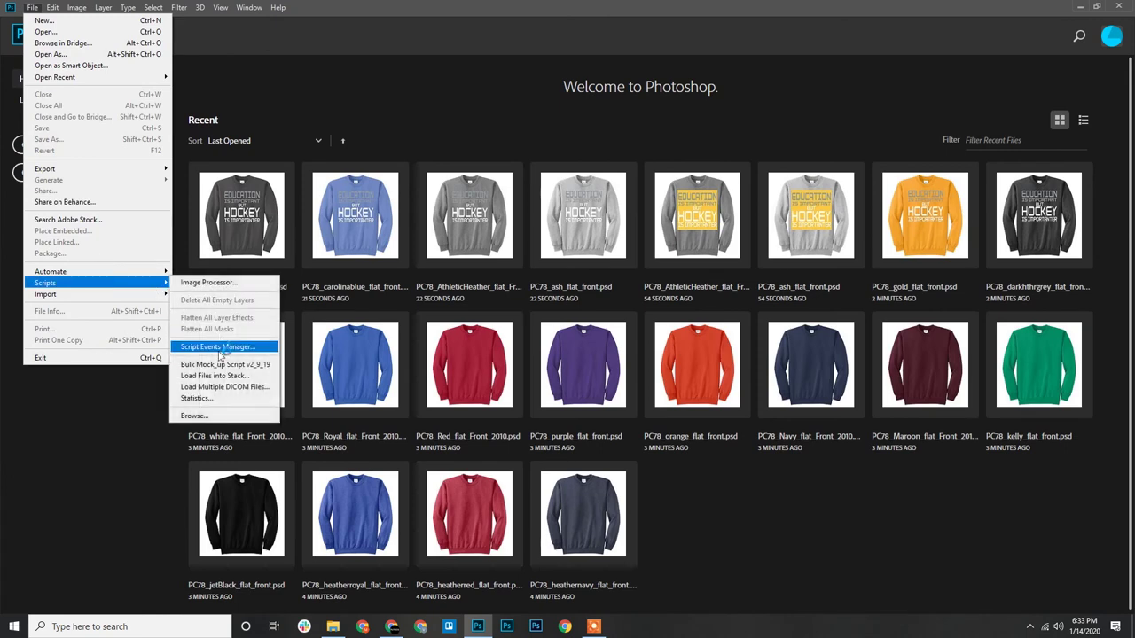
click(224, 367)
click(402, 195)
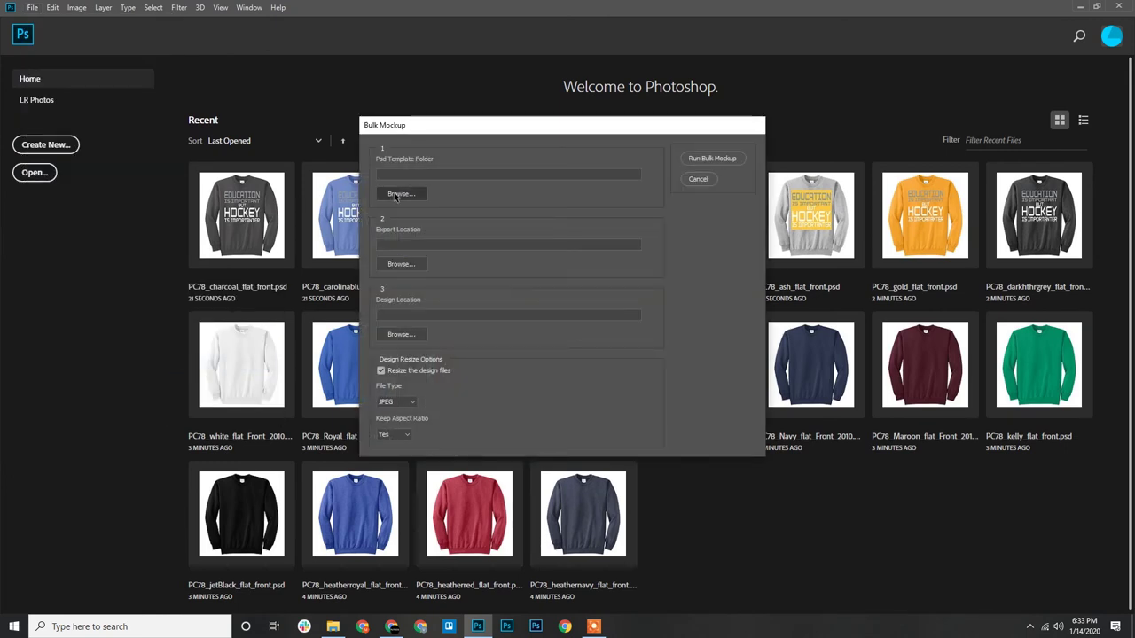
click(640, 163)
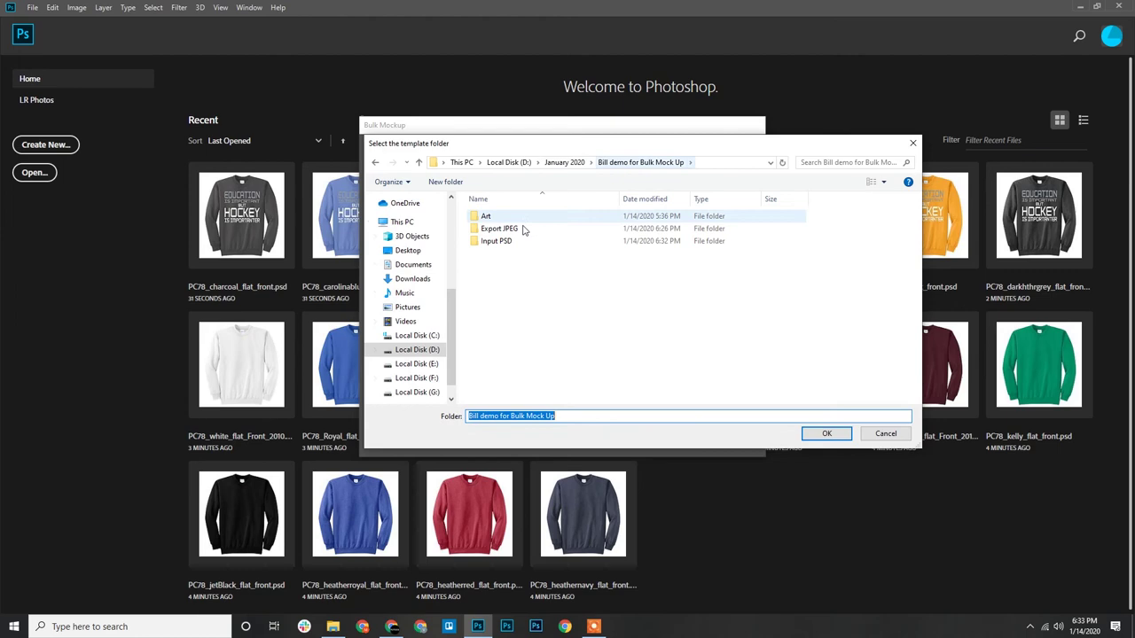
click(497, 241)
click(826, 433)
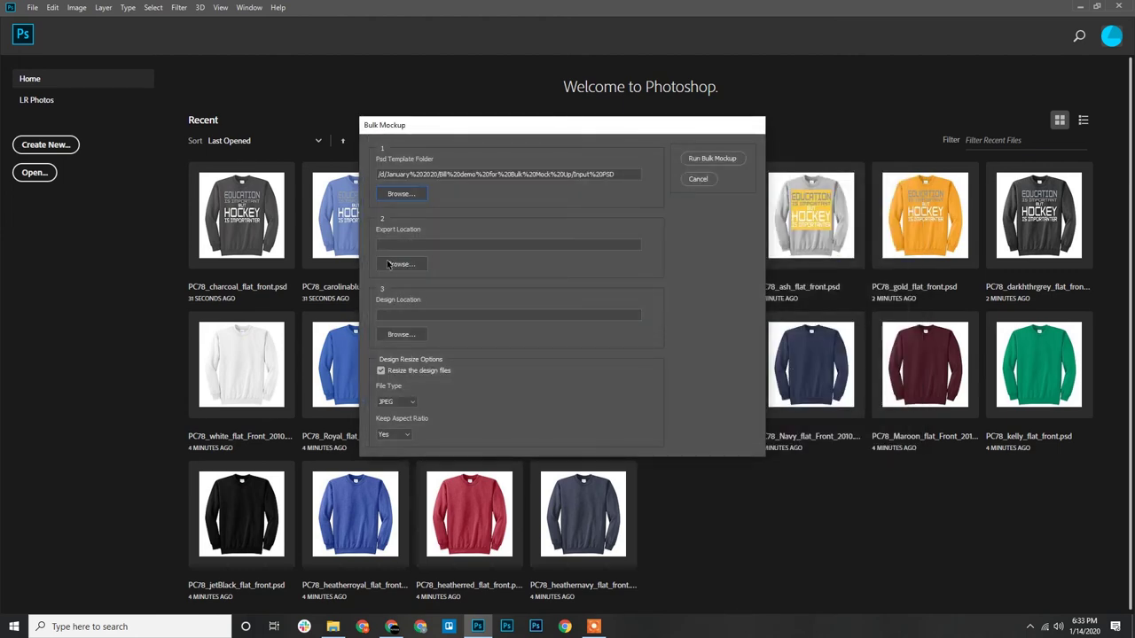
Set Export JPEG as the Bulk Mockup export folder
click(402, 266)
click(640, 163)
click(499, 229)
click(843, 437)
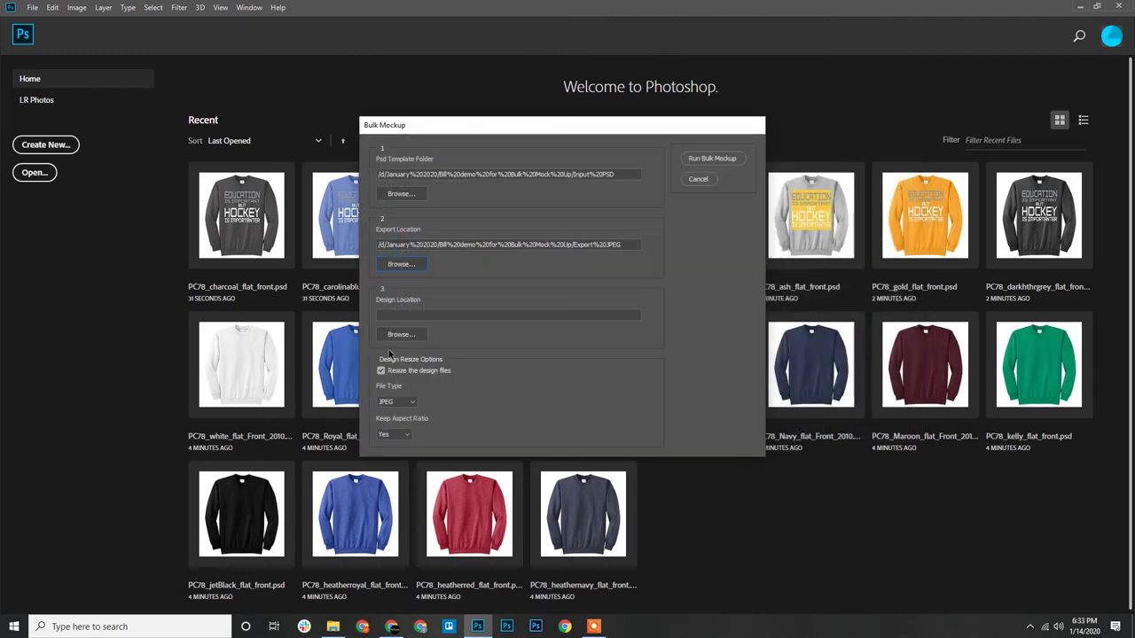
Set Art as the design folder with PNG file type, then run Bulk Mockup
click(402, 337)
click(640, 162)
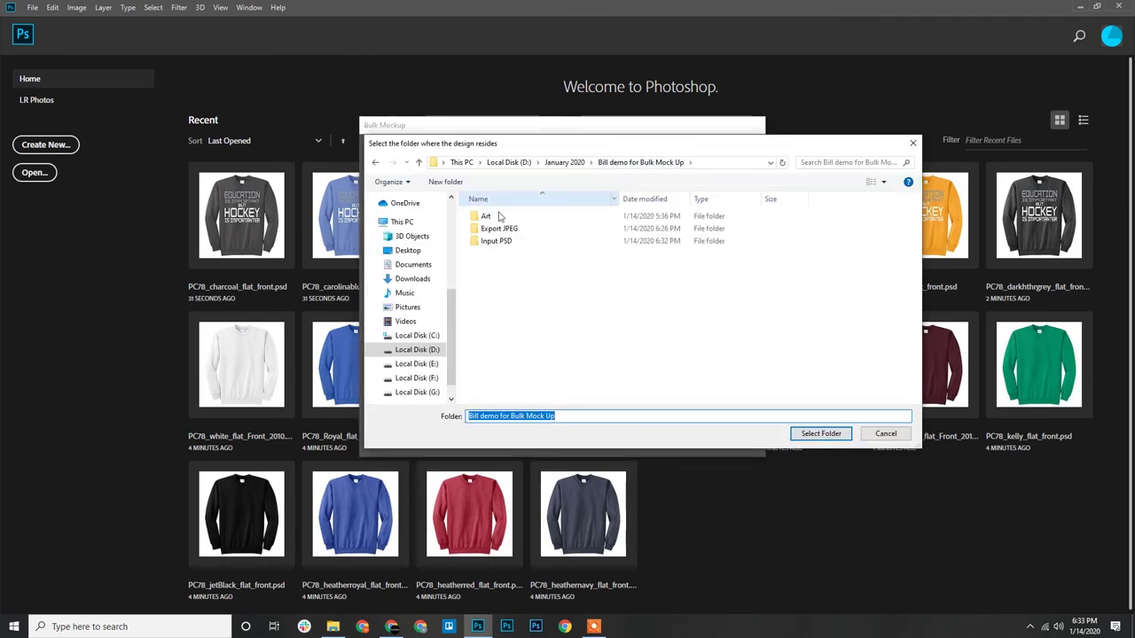
click(486, 216)
click(821, 434)
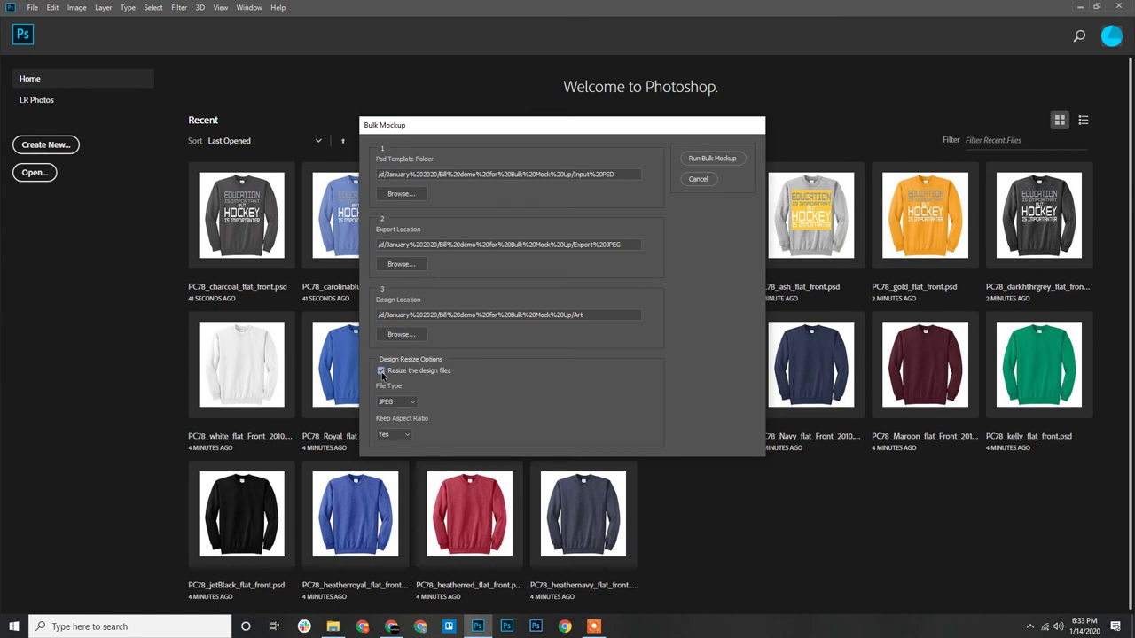
click(414, 402)
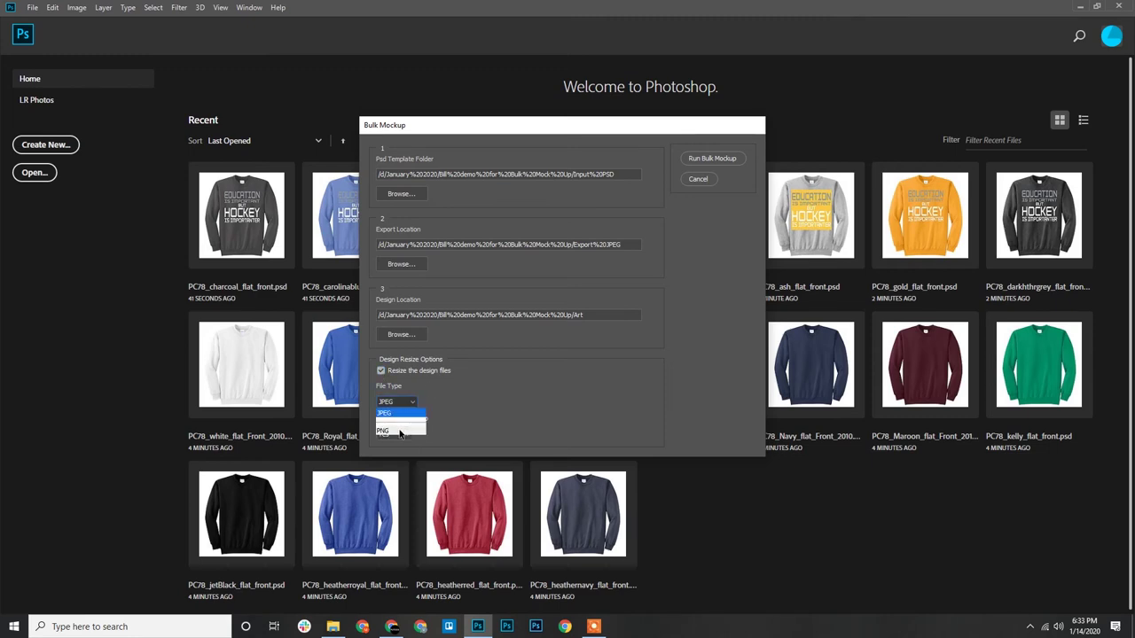
click(400, 432)
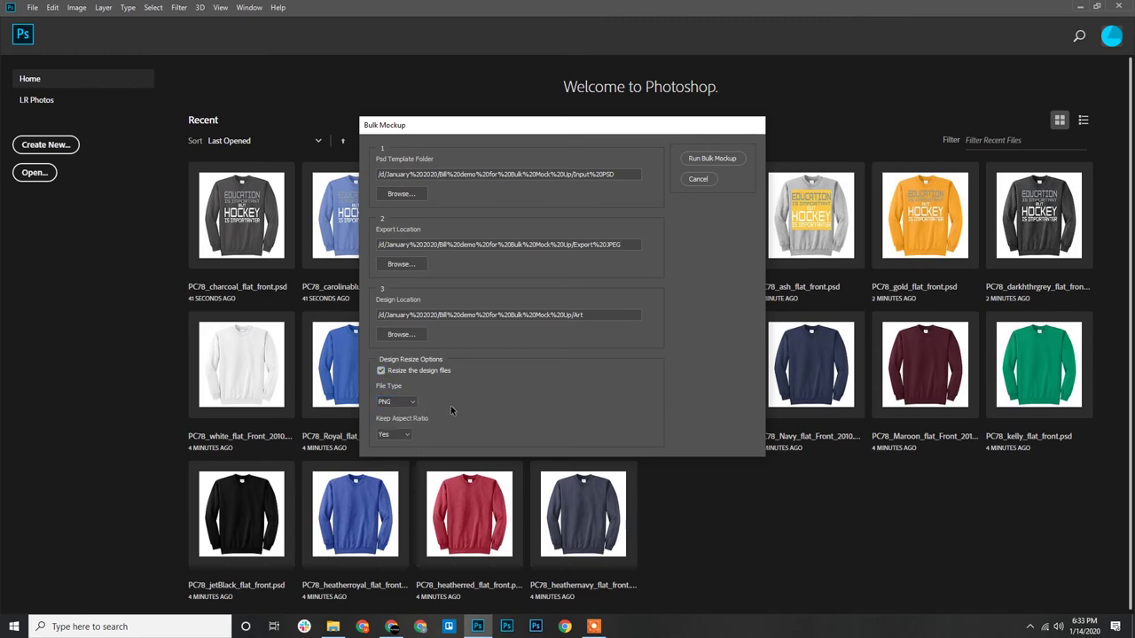
click(715, 159)
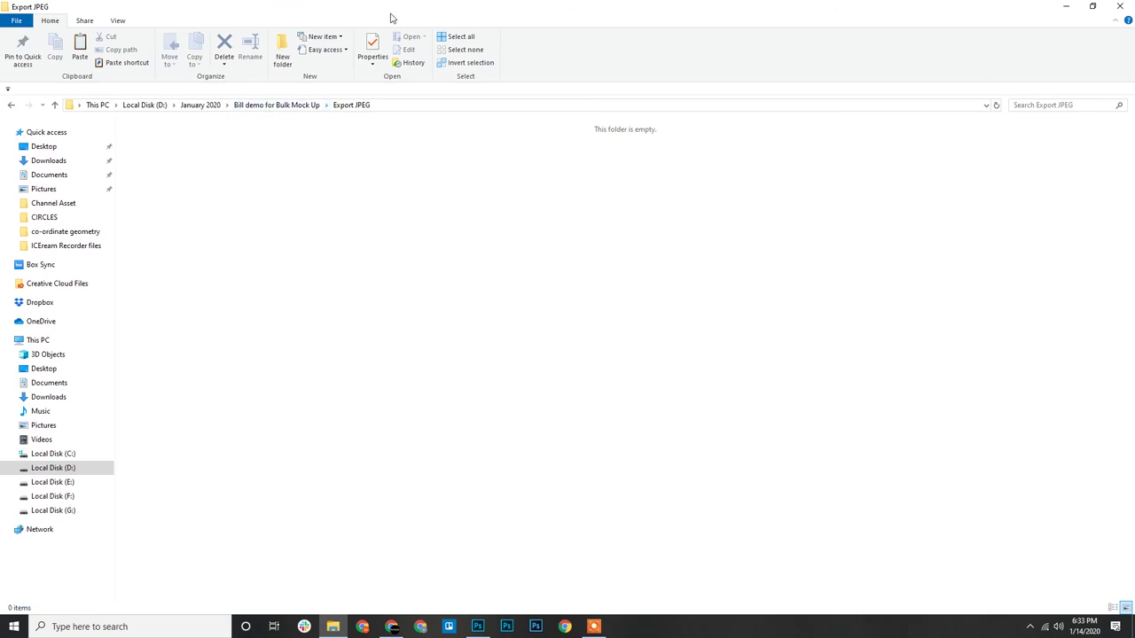
Shrink and narrow the Explorer window so it sits beside Photoshop
drag(391, 17, 798, 42)
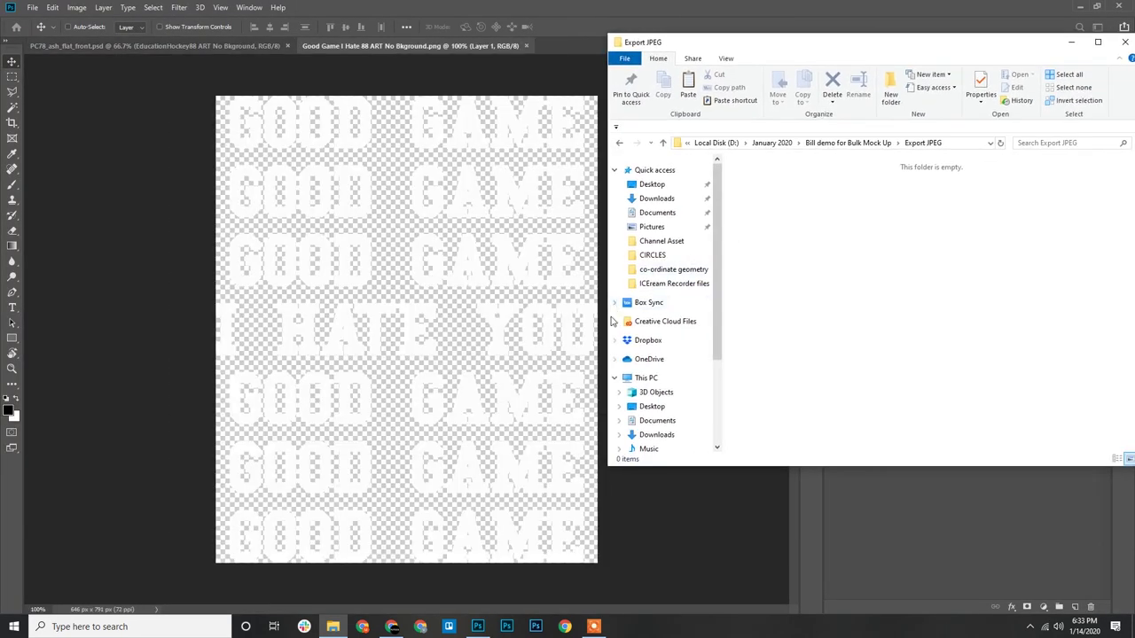
drag(611, 321, 753, 321)
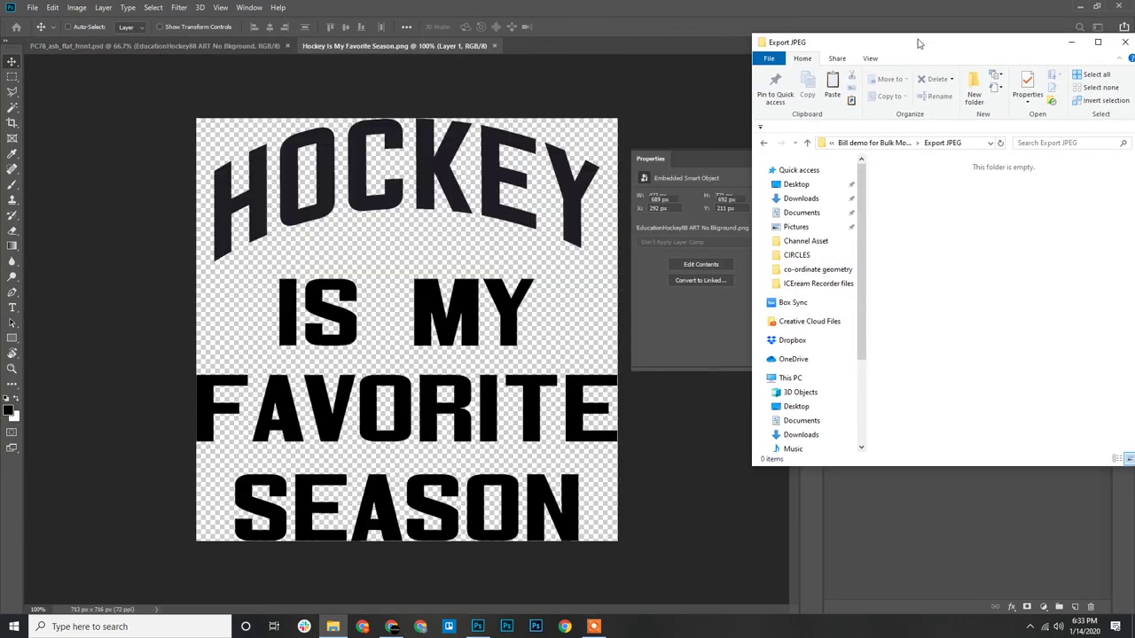
mouse_move(918, 43)
mouse_down()
mouse_move(918, 30)
mouse_move(762, 35)
mouse_up()
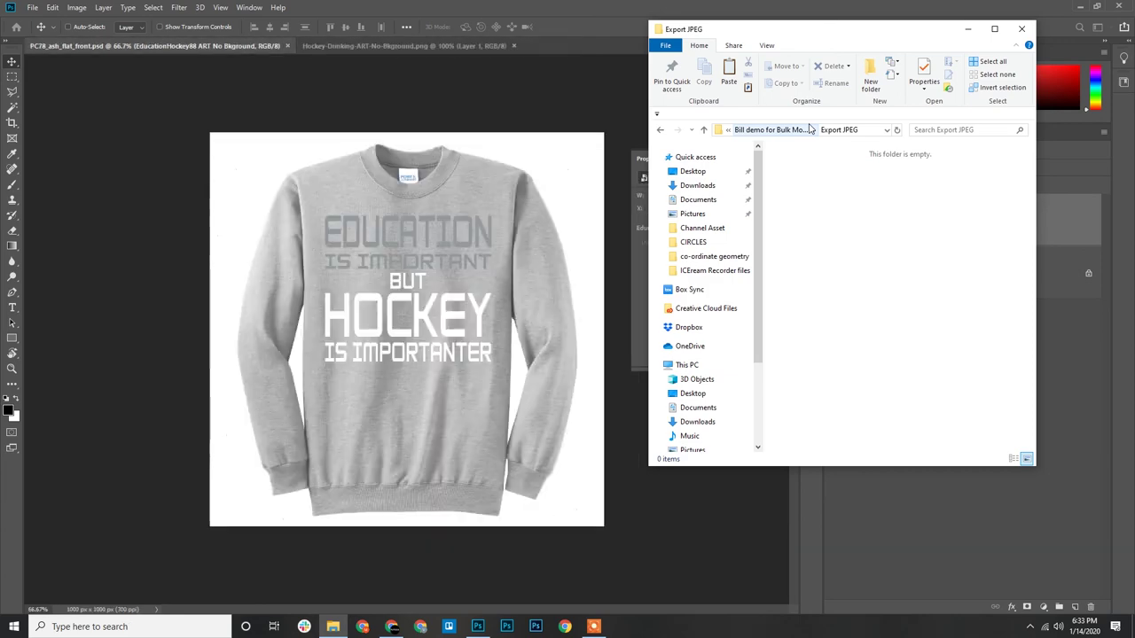
Browse Art and its PC78_ash_flat_front temp resized folder, then reopen Export JPEG
click(802, 129)
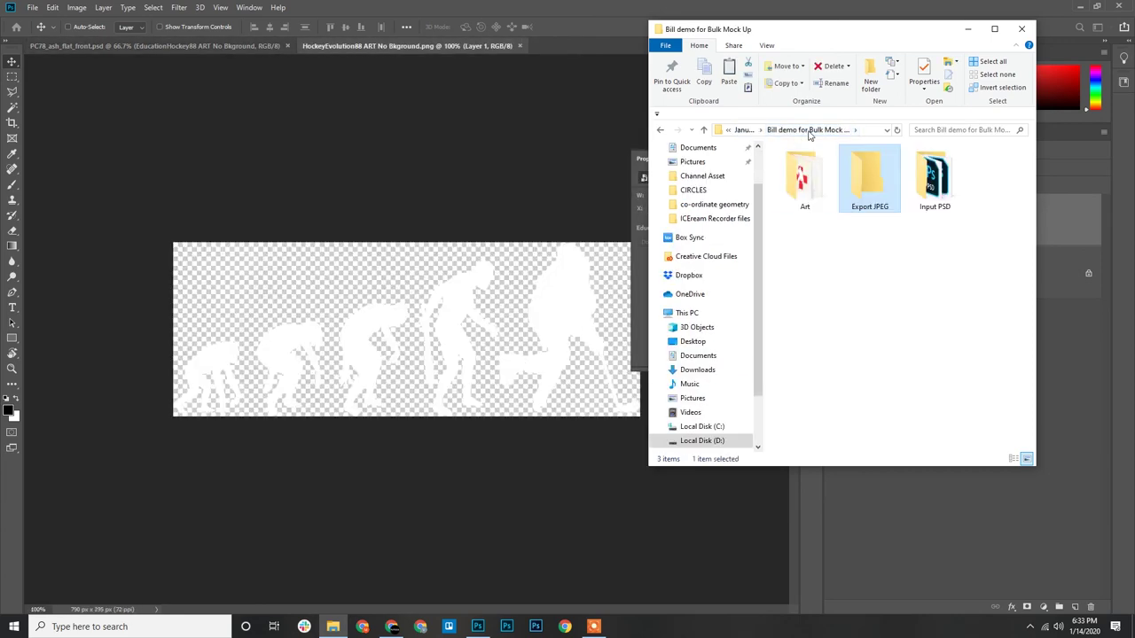
double_click(820, 204)
double_click(833, 241)
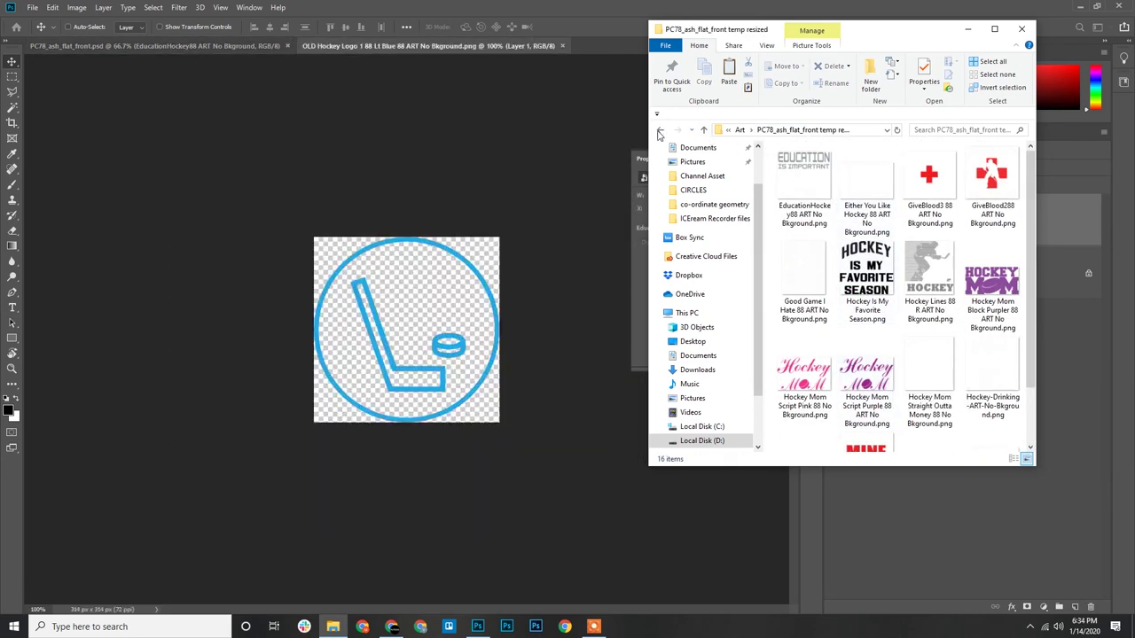
key(BackSpace)
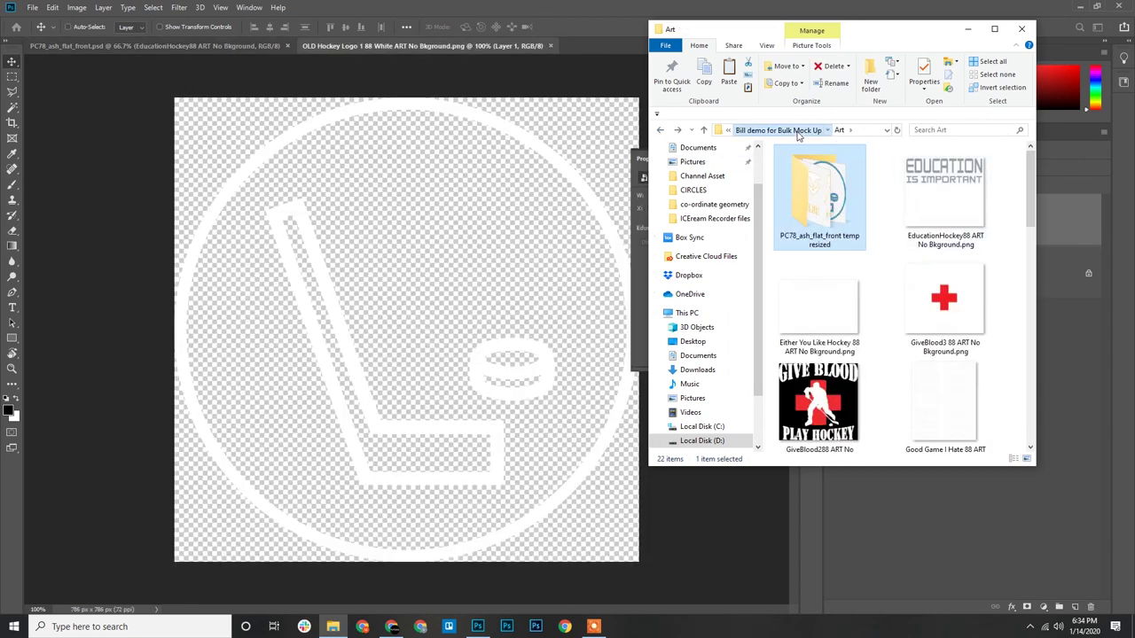
key(BackSpace)
click(875, 185)
double_click(875, 184)
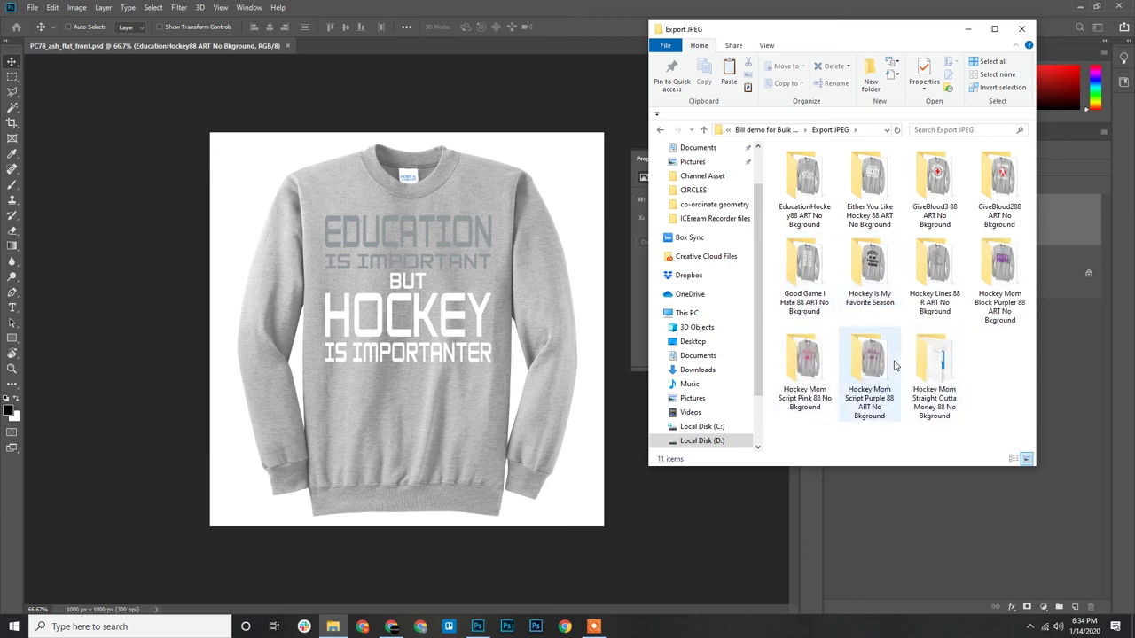
Inspect the EducationHockey88, Either You Like Hockey 88 and GiveBlood3 output folders
click(809, 186)
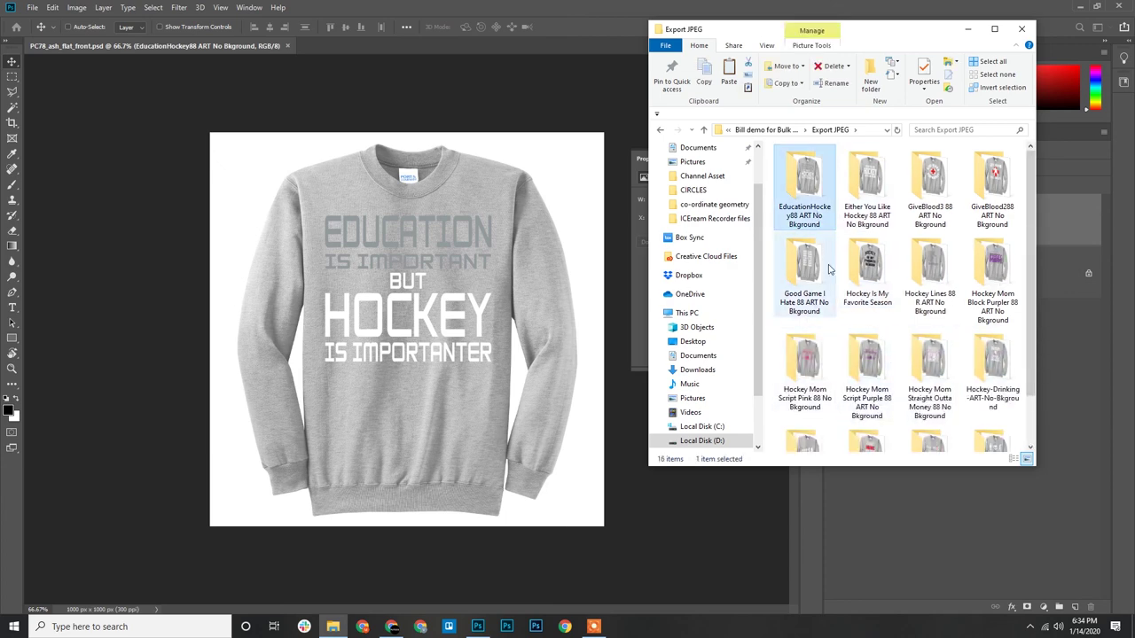
double_click(809, 186)
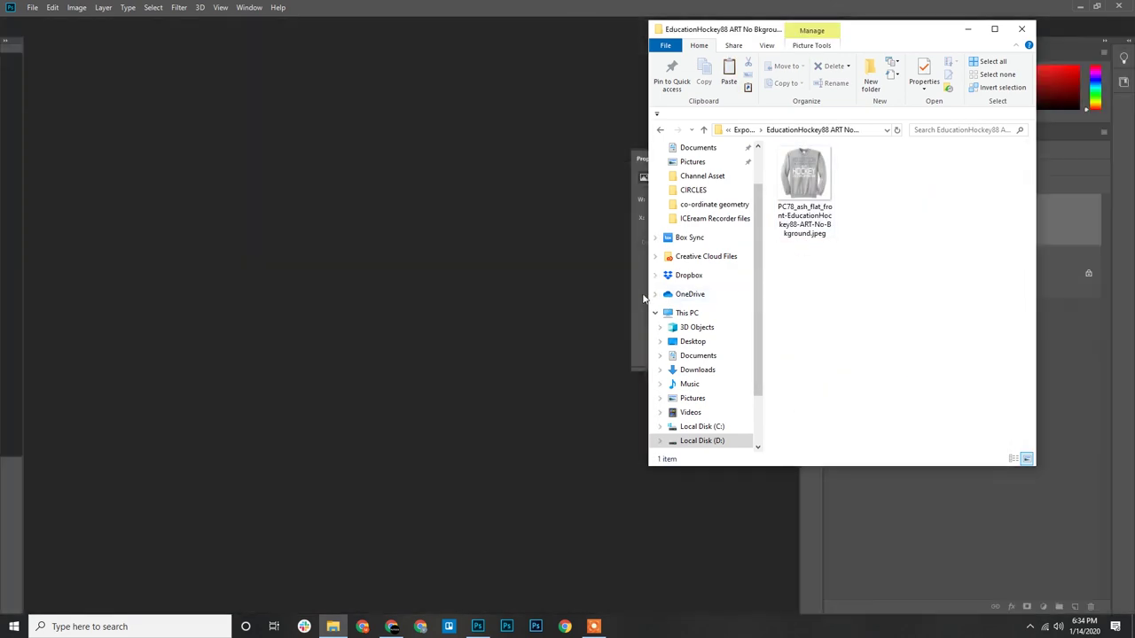
drag(648, 287, 462, 286)
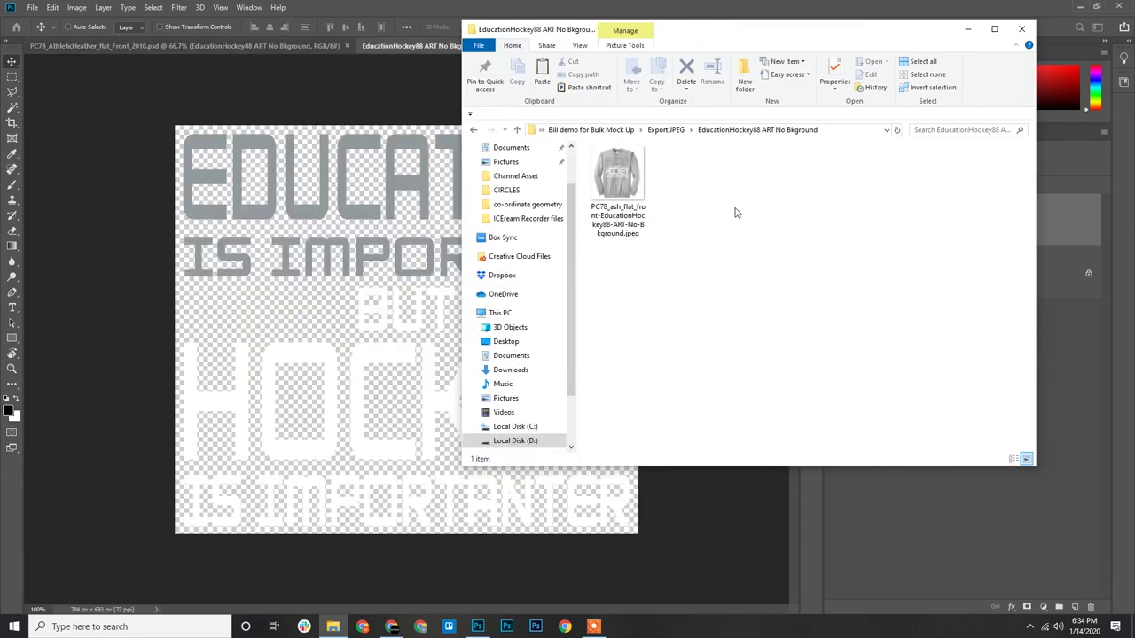
click(666, 129)
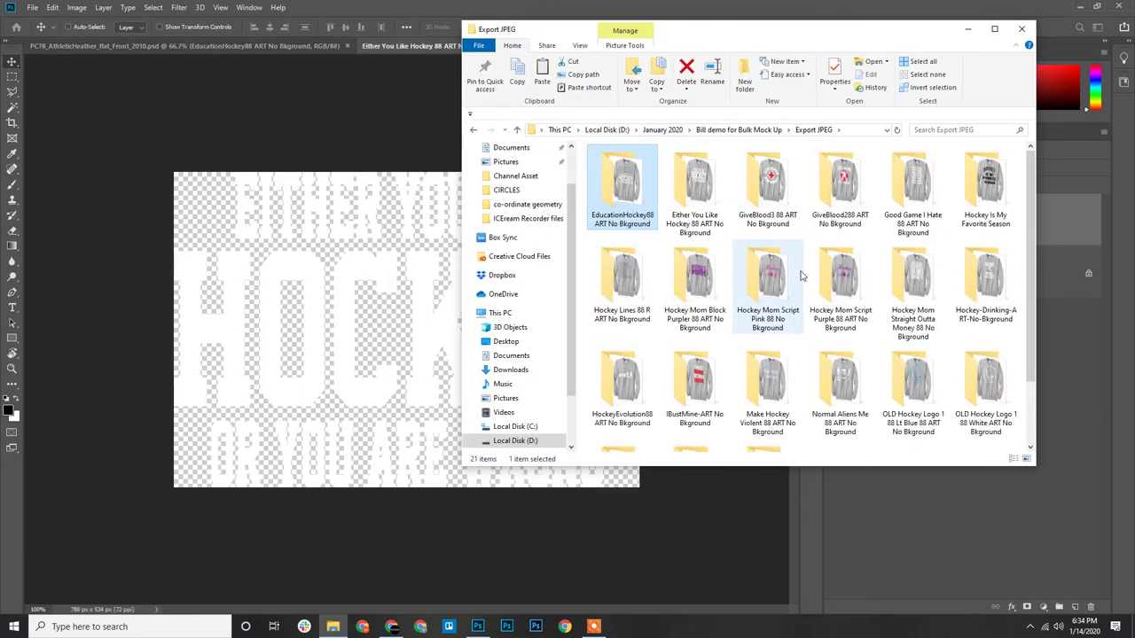
double_click(730, 197)
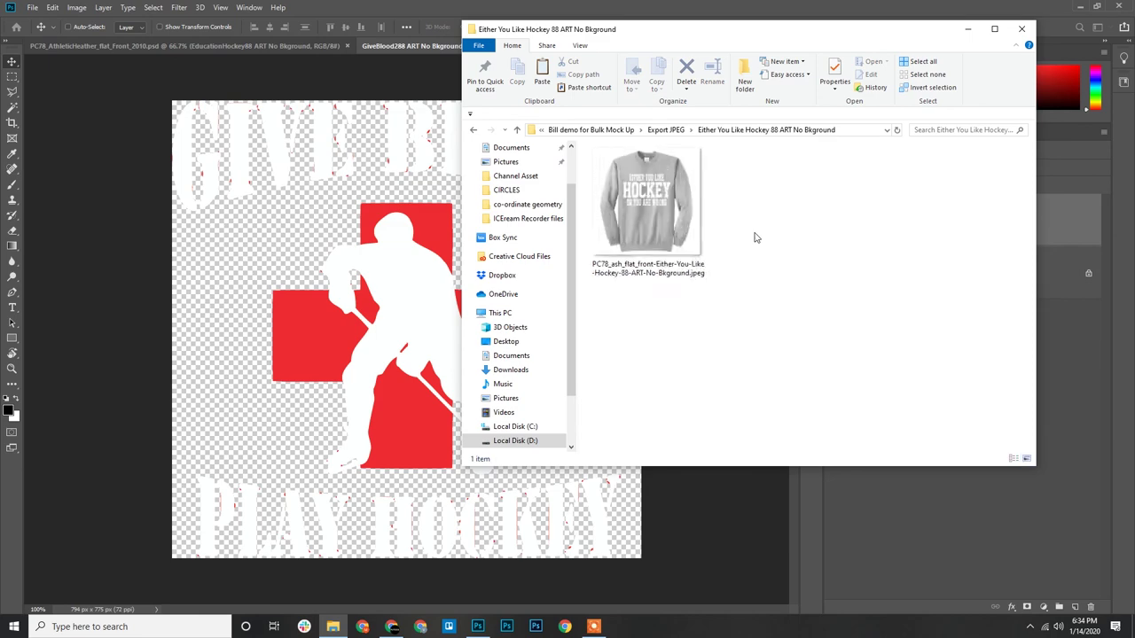
click(666, 130)
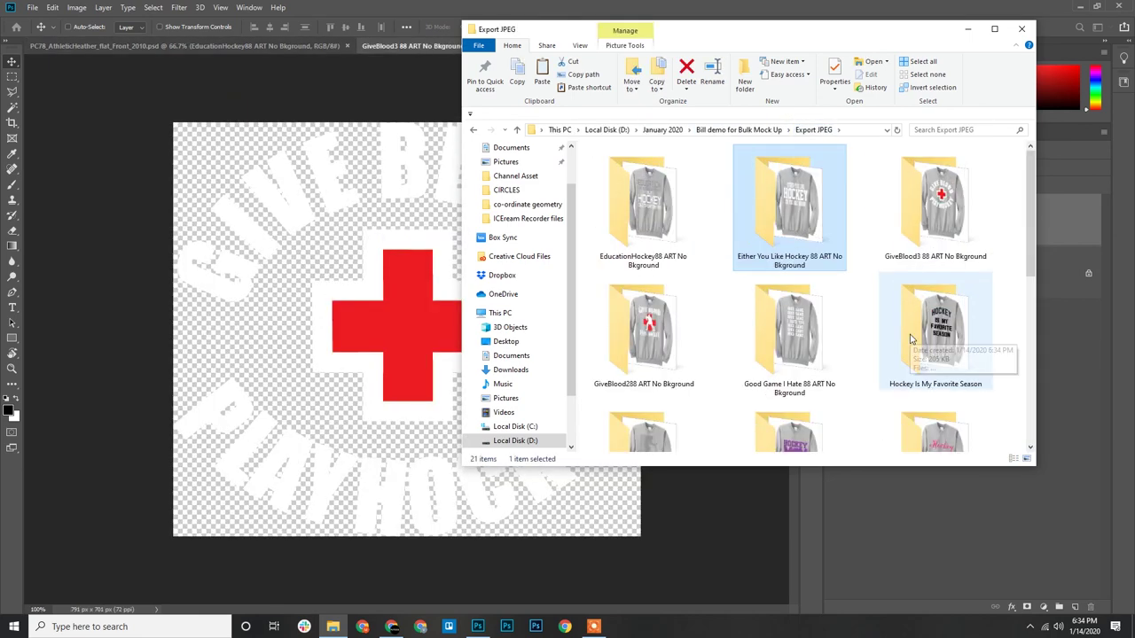
double_click(669, 372)
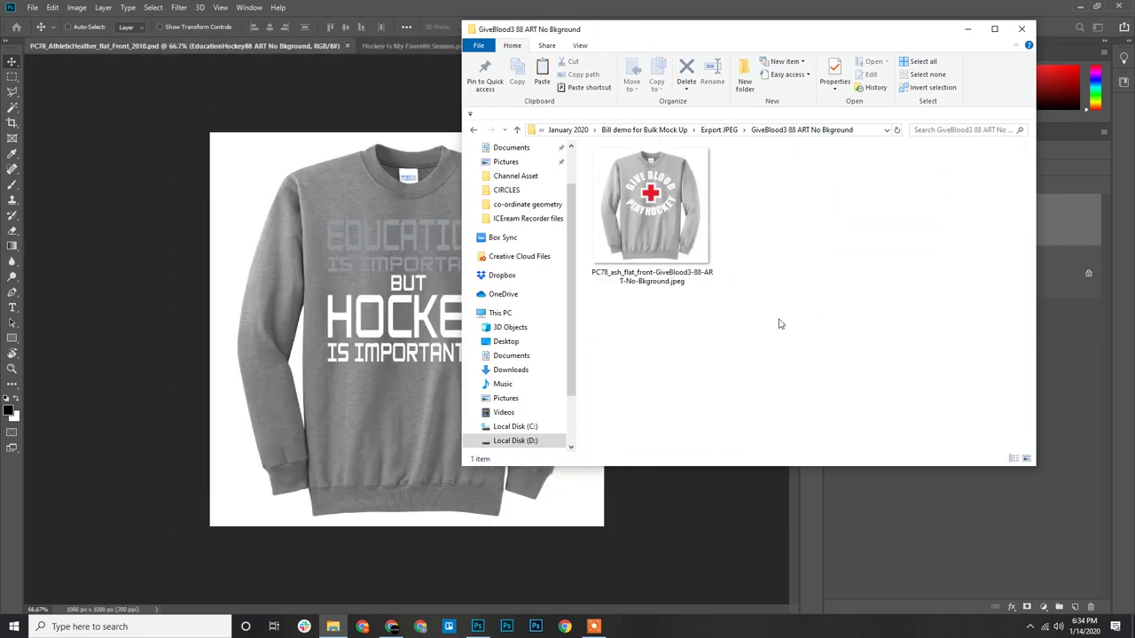
click(719, 129)
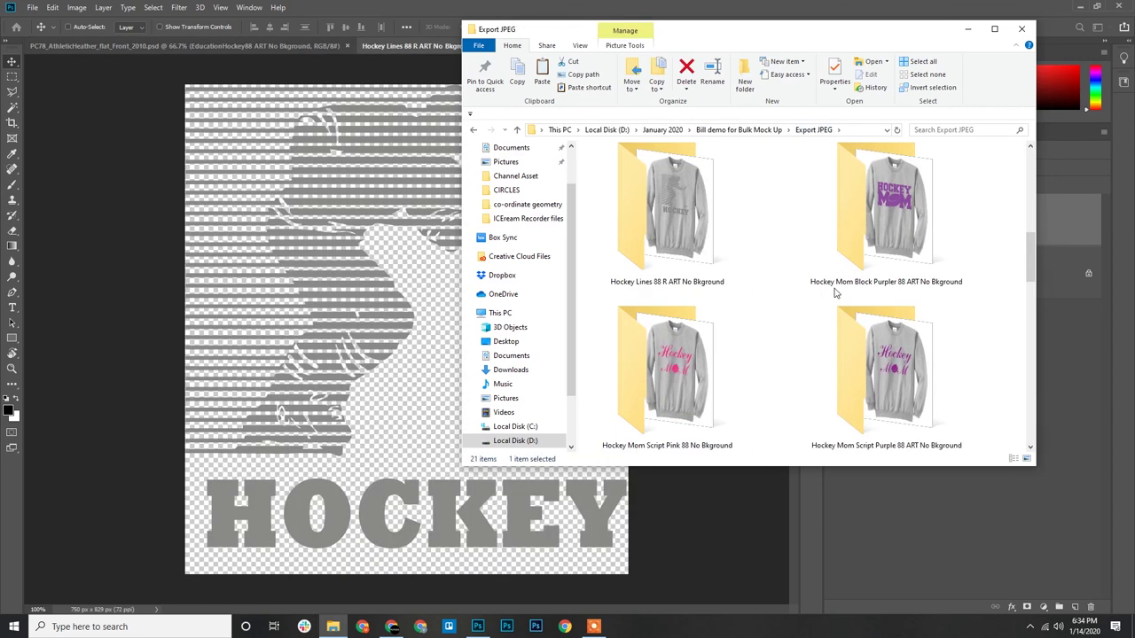
Inspect the Sweat Dries Blook Clots FRONT and Straight Outta Sin Bin 88 output folders
scroll(833, 293, down, 3)
scroll(833, 293, down, 3)
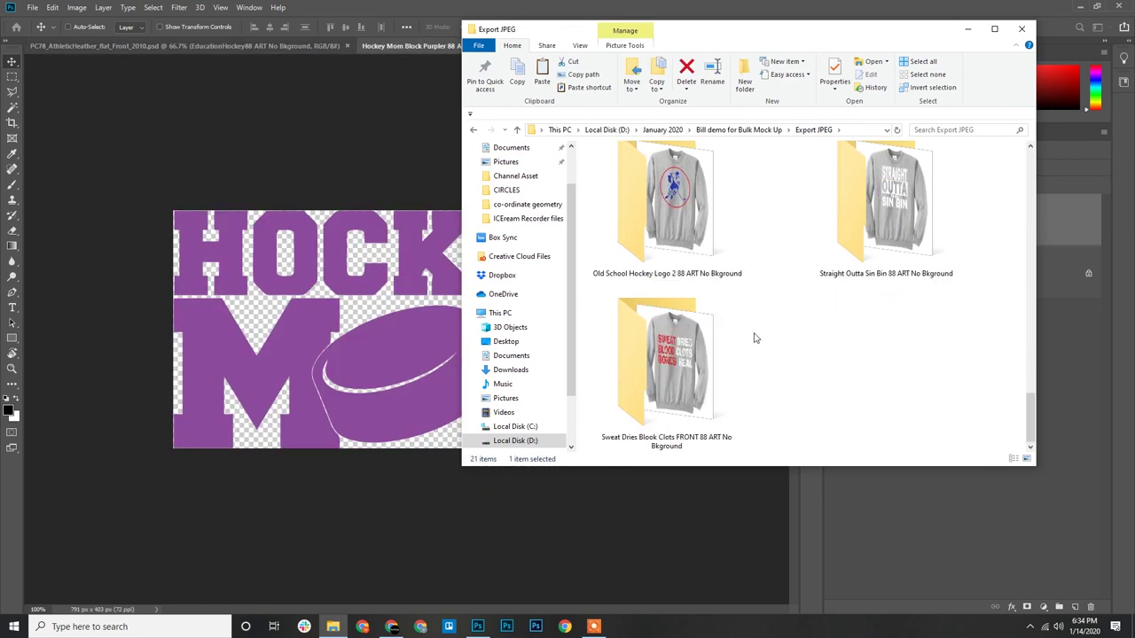
double_click(674, 373)
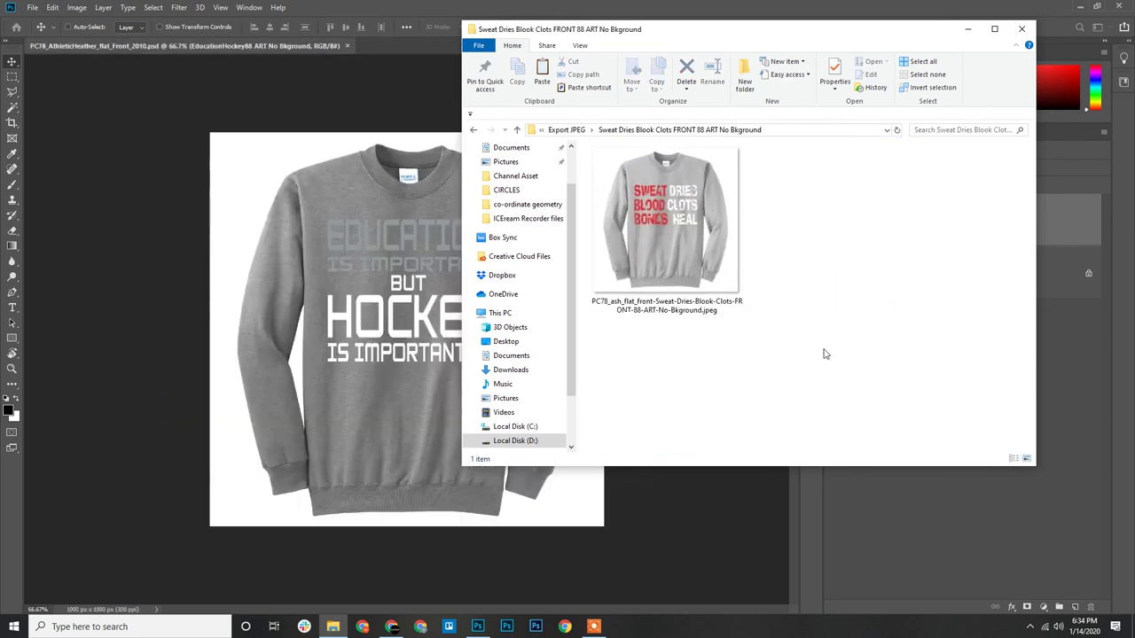
click(567, 129)
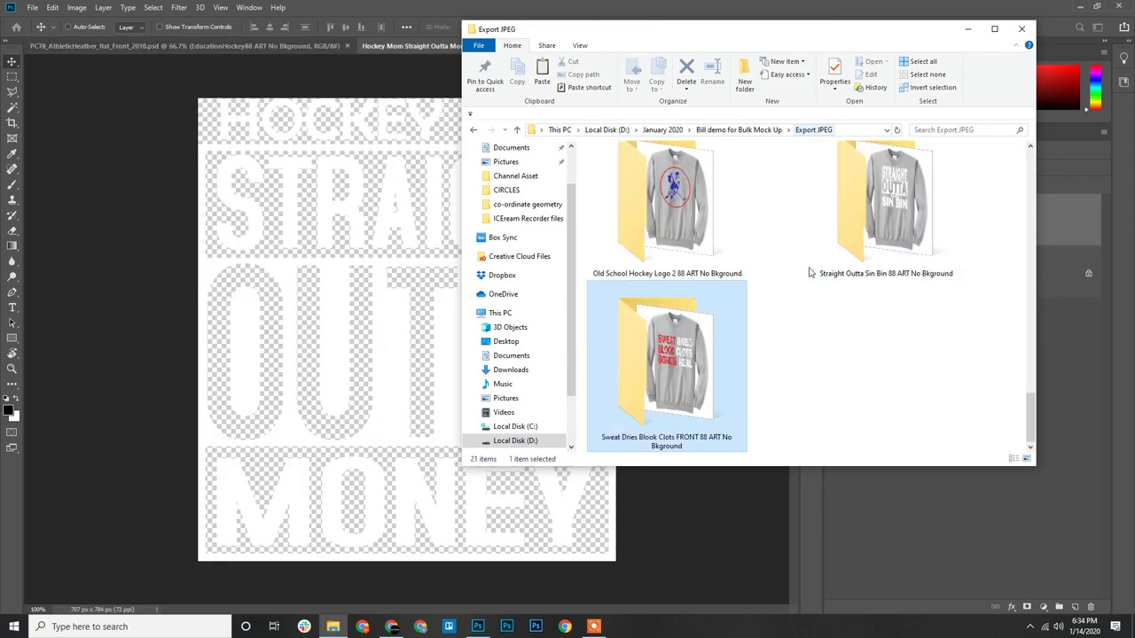
double_click(873, 261)
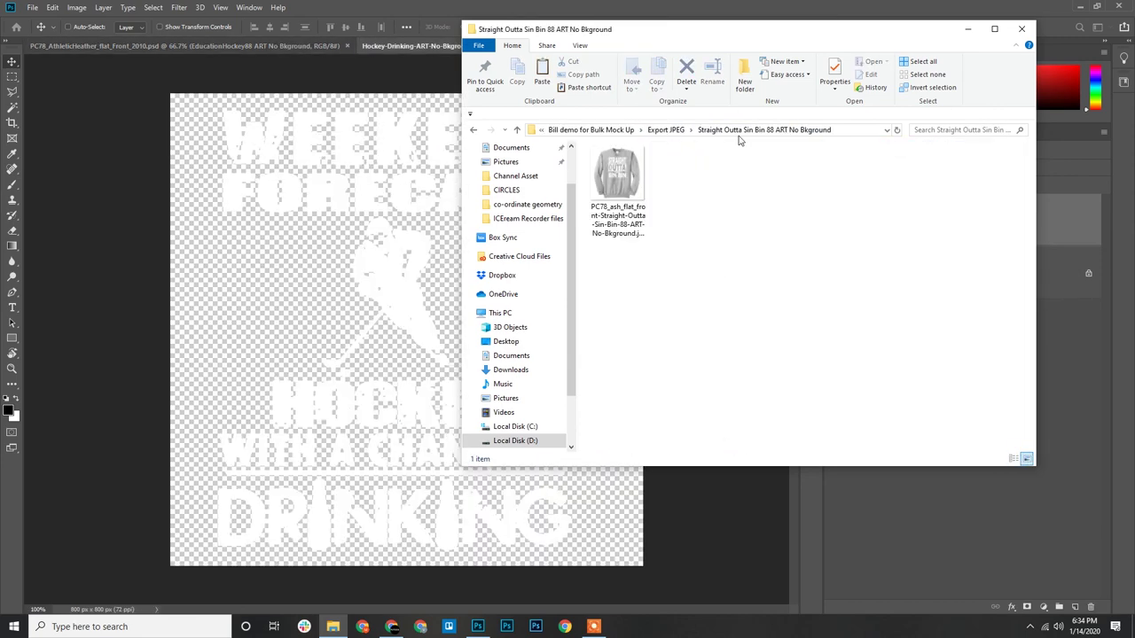
click(665, 130)
scroll(886, 325, down, 2)
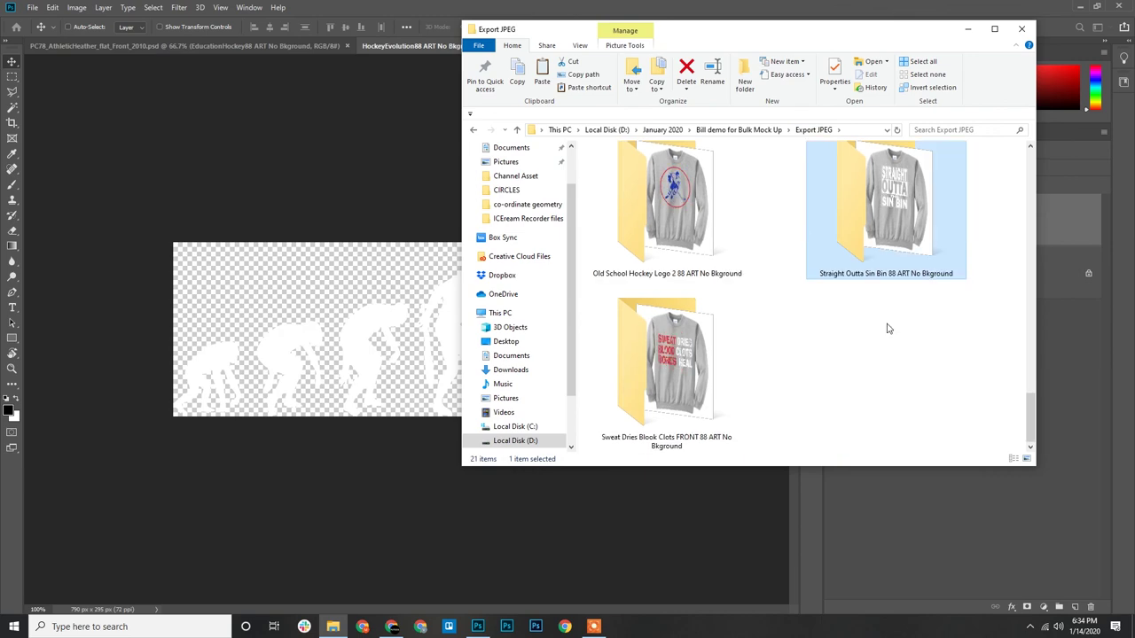
click(876, 380)
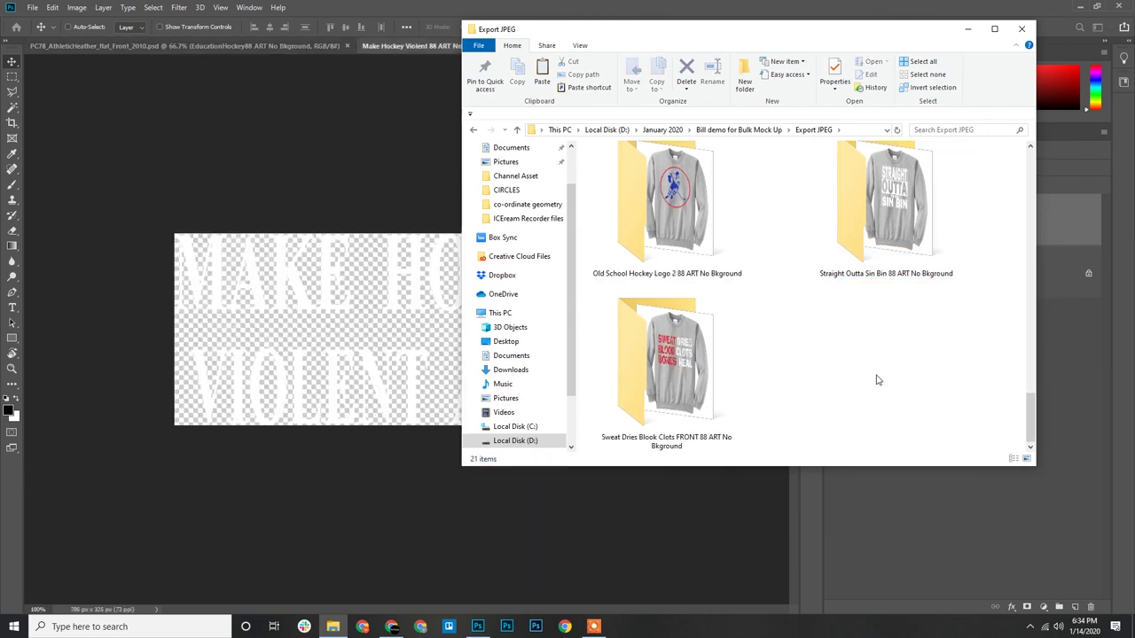